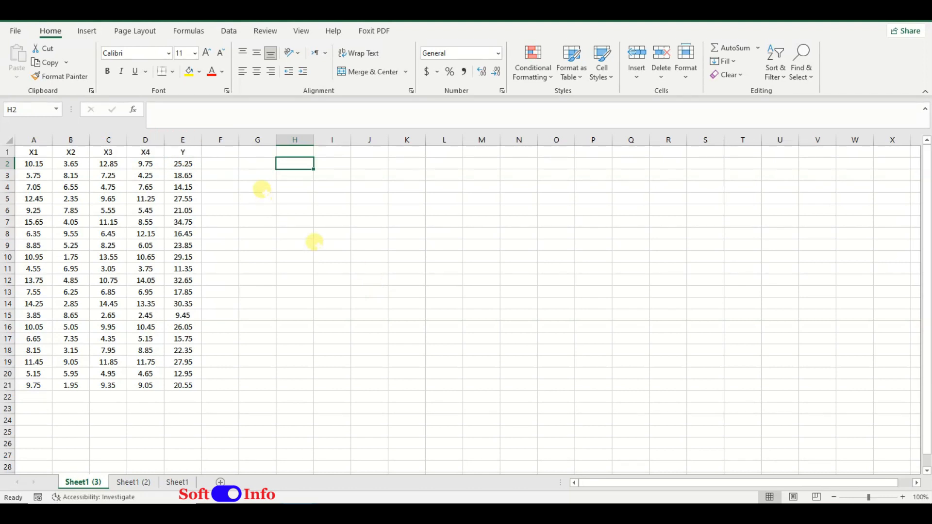
# Step: Copy the Y column from E1:E21 into column F and rename the header in E1 to Y1
pyautogui.moveTo(183, 152); pyautogui.dragTo(183, 385)
pyautogui.hotkey('ctrl', 'c')
pyautogui.hotkey('ctrl', 'q')
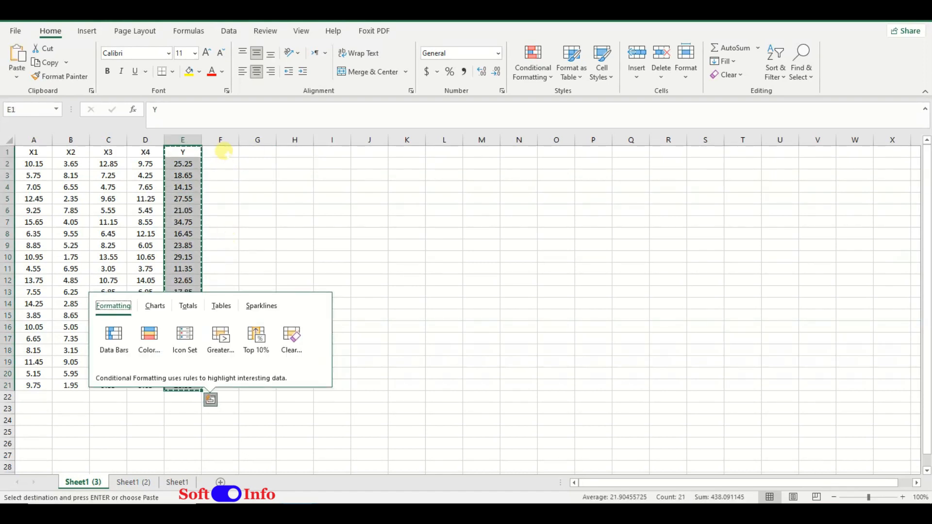
pyautogui.click(225, 152)
pyautogui.hotkey('ctrl', 'v')
pyautogui.click(188, 151)
pyautogui.write('Y1')
pyautogui.press('Tab')
pyautogui.write('Y')
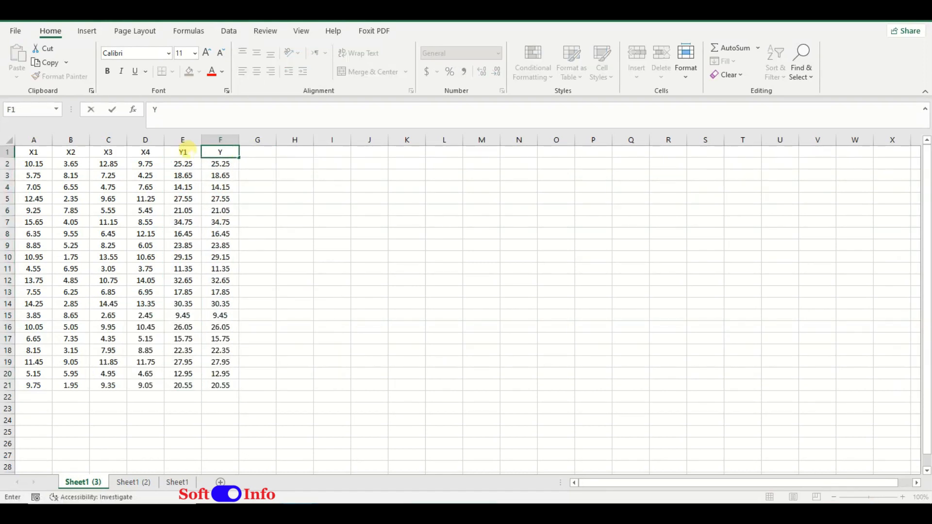
# Step: Undo the header changes and the duplicate Y column in column F
pyautogui.press('Tab')
pyautogui.press('Down')
pyautogui.hotkey('ctrl', 'z')
pyautogui.hotkey('ctrl', 'z')
pyautogui.hotkey('ctrl', 'z')
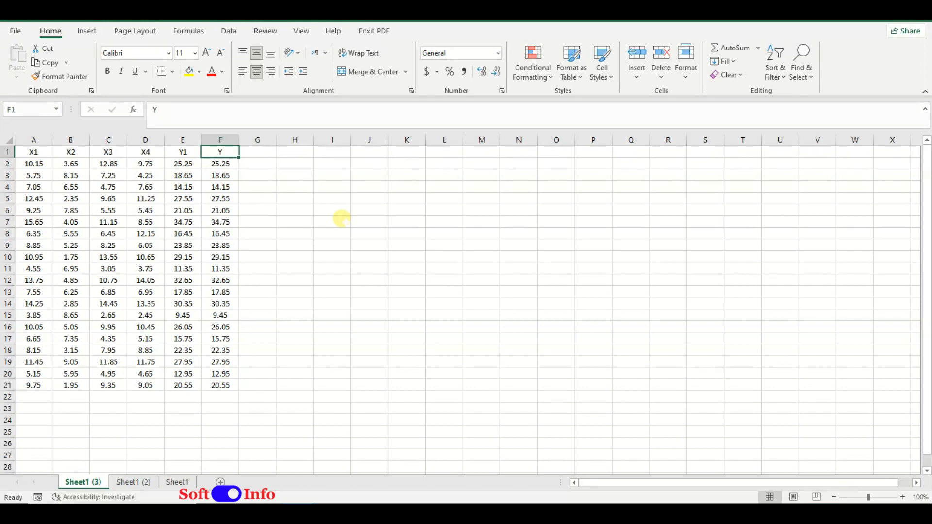
pyautogui.click(311, 210)
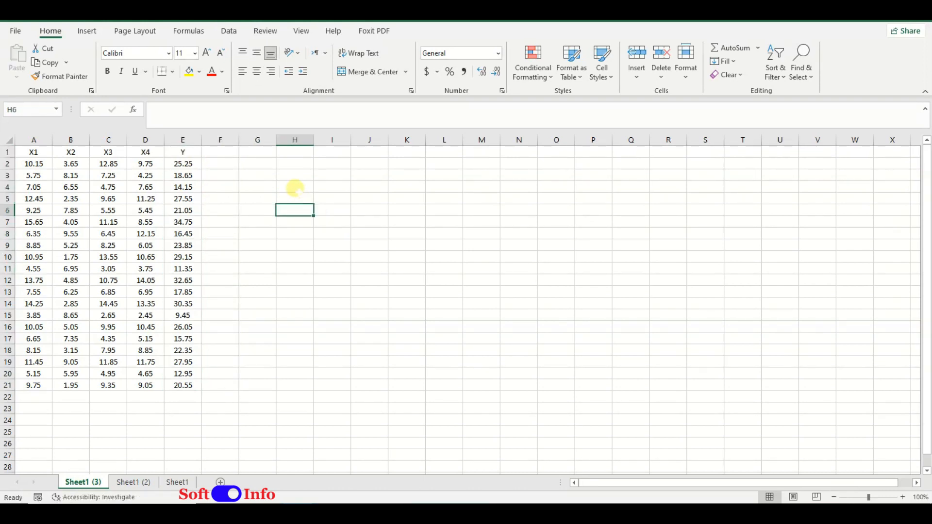
# Step: Check in the Excel add-ins list that Analysis ToolPak and Analysis ToolPak - VBA are enabled
pyautogui.click(228, 31)
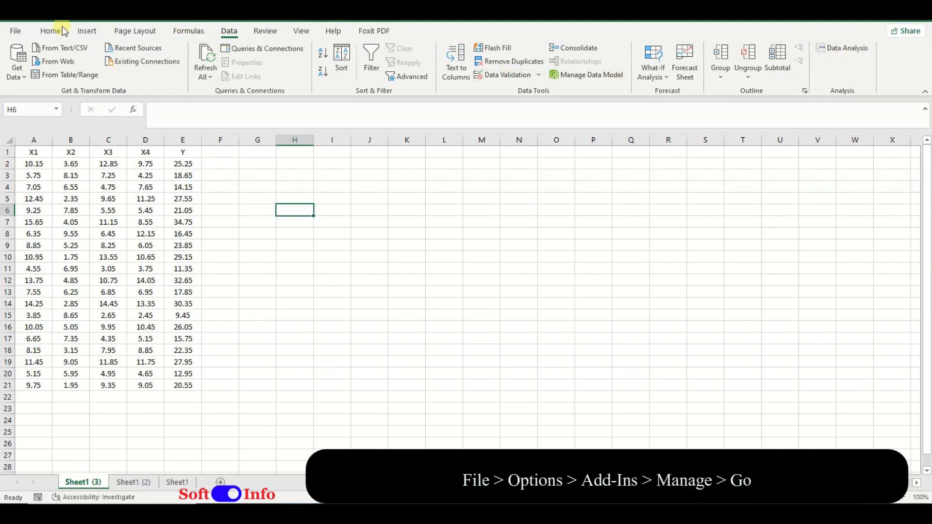
pyautogui.click(19, 34)
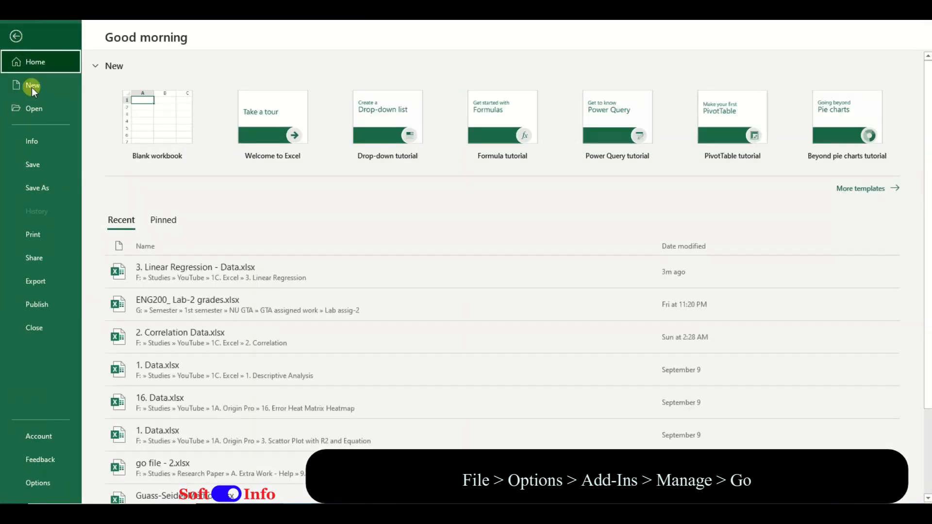
pyautogui.click(39, 486)
pyautogui.click(260, 243)
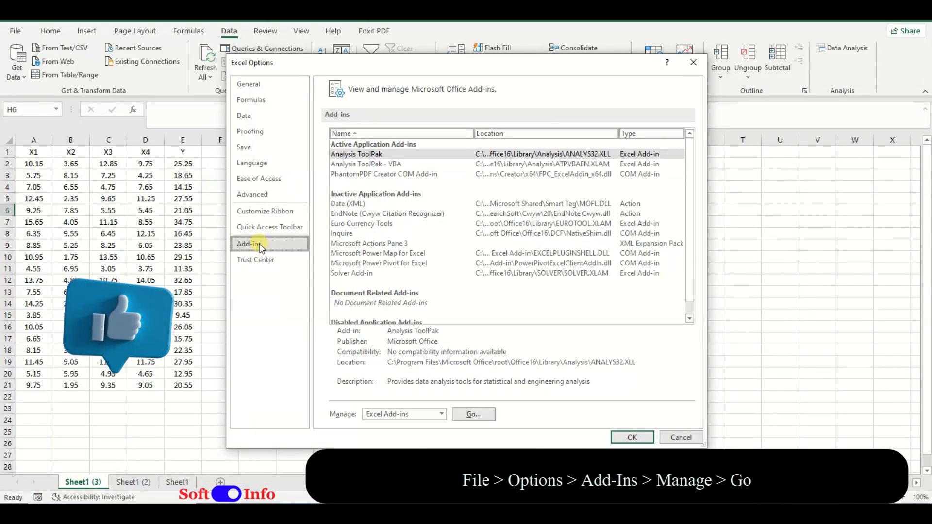
pyautogui.click(464, 414)
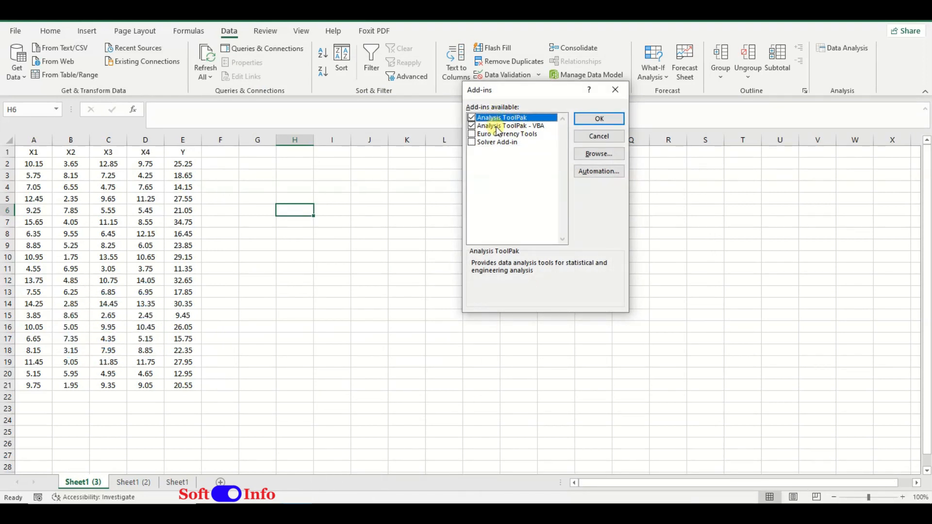
pyautogui.click(599, 120)
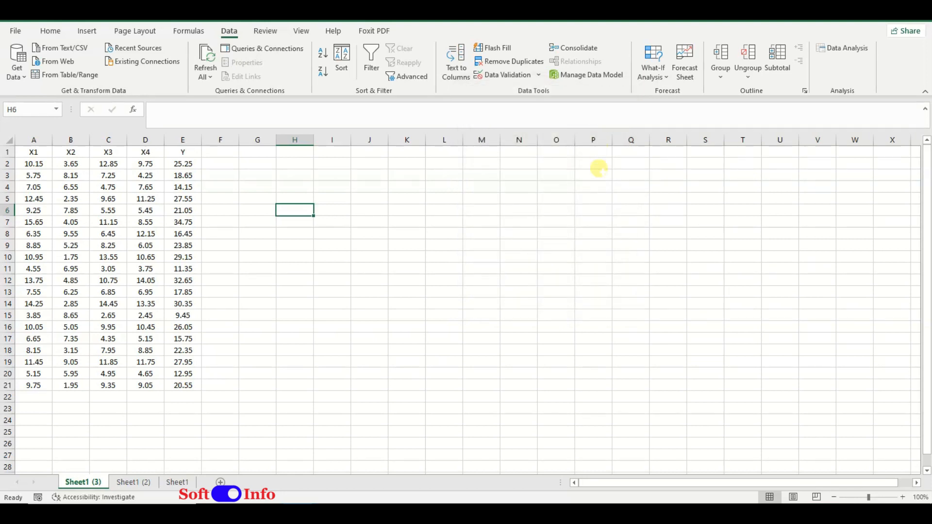
# Step: Open the Regression tool from the Data Analysis tools
pyautogui.click(842, 48)
pyautogui.scroll(-1, 487, 236)
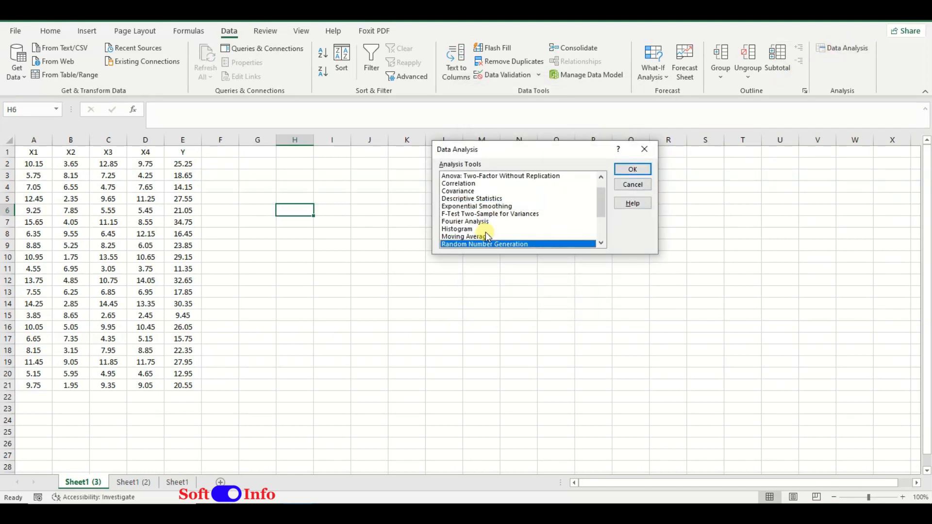
pyautogui.scroll(-2, 487, 237)
pyautogui.click(462, 207)
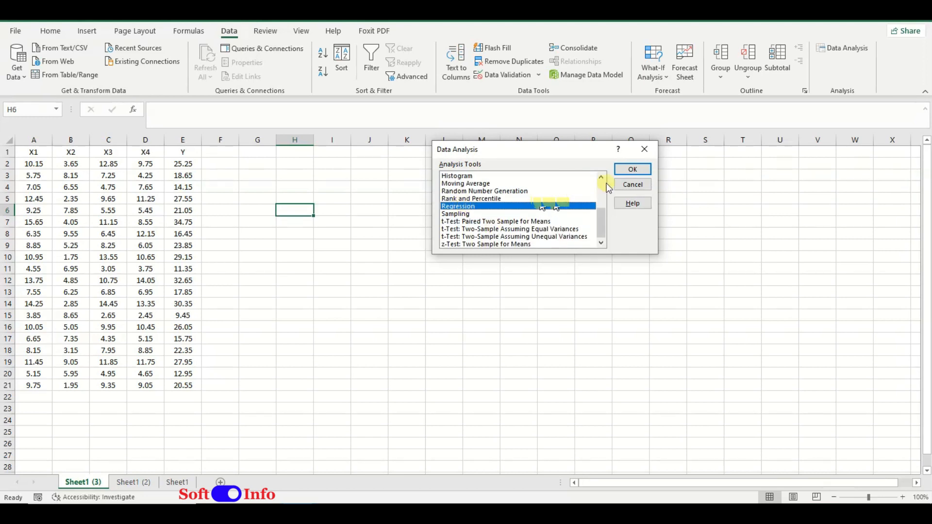
pyautogui.click(633, 171)
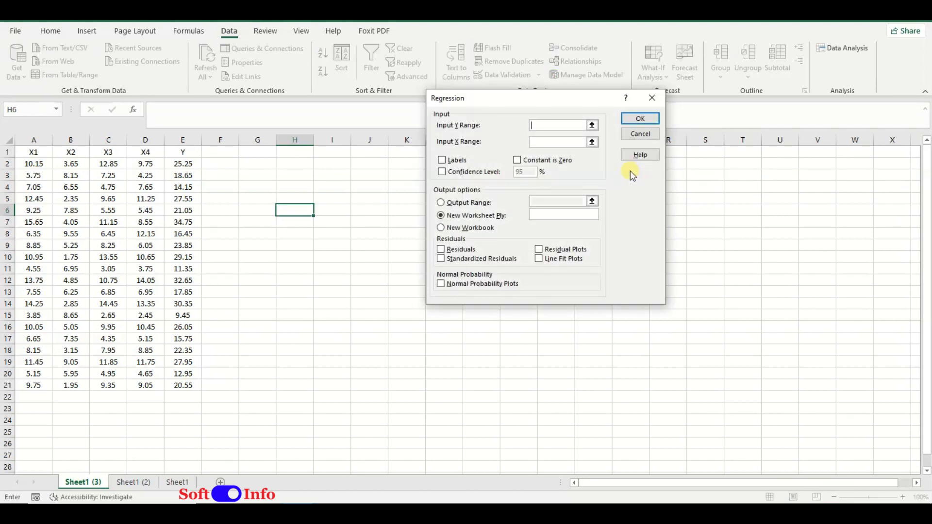
# Step: Set the regression's Y range to $E$1:$E$21 and X range to $A$1:$D$21, with first-row labels enabled
pyautogui.click(592, 126)
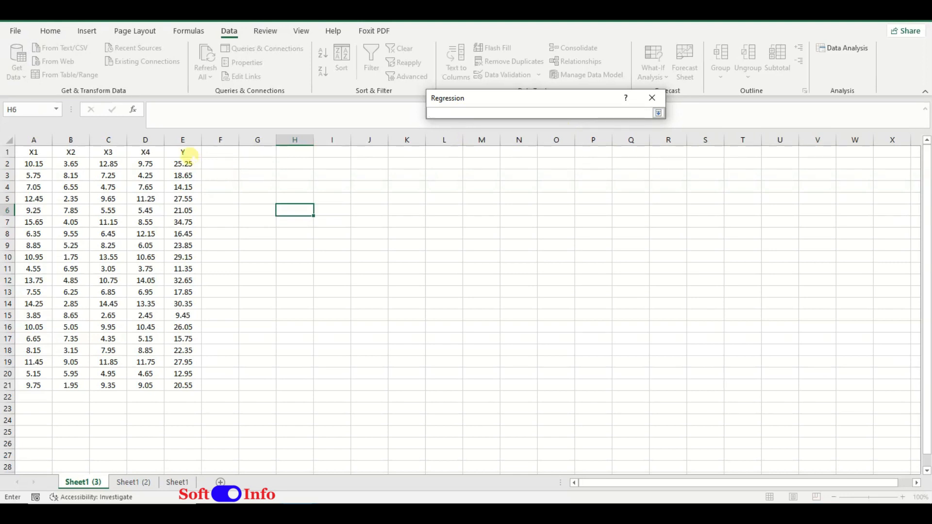
pyautogui.moveTo(186, 154); pyautogui.dragTo(183, 386)
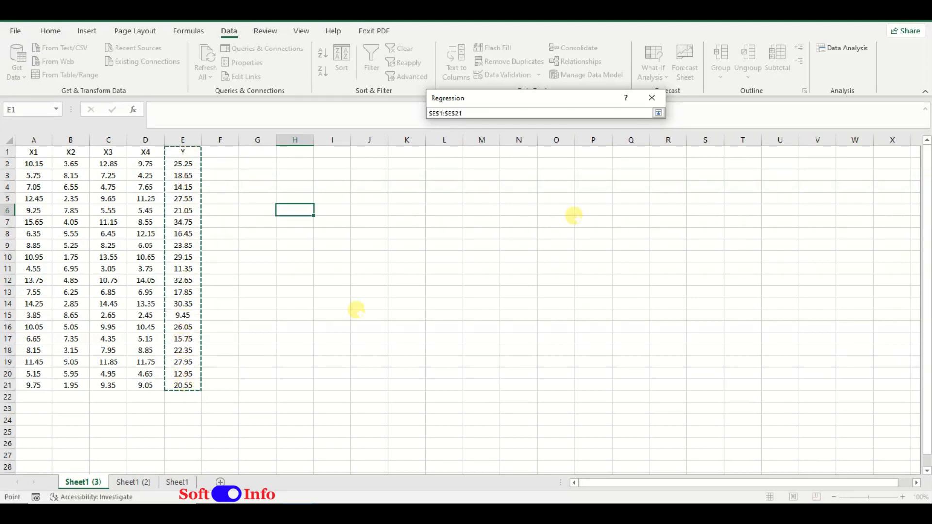
pyautogui.click(659, 113)
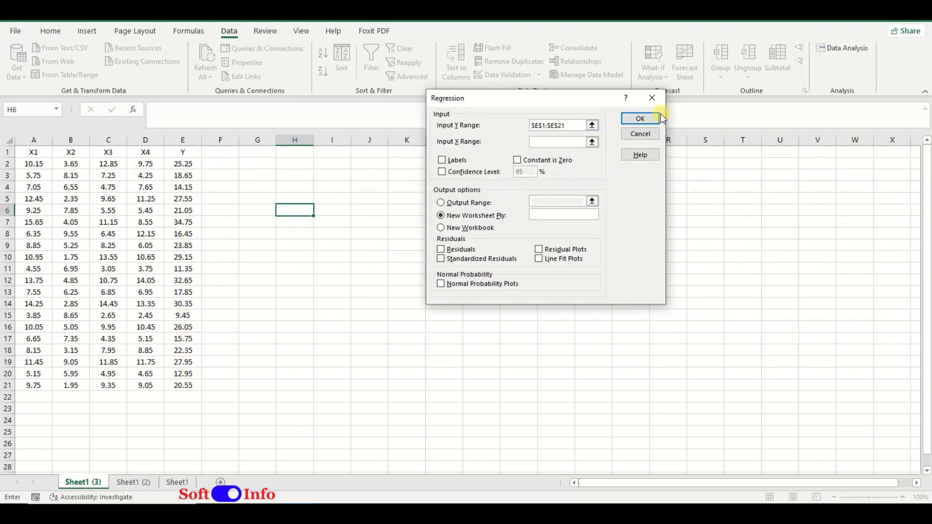
pyautogui.click(592, 142)
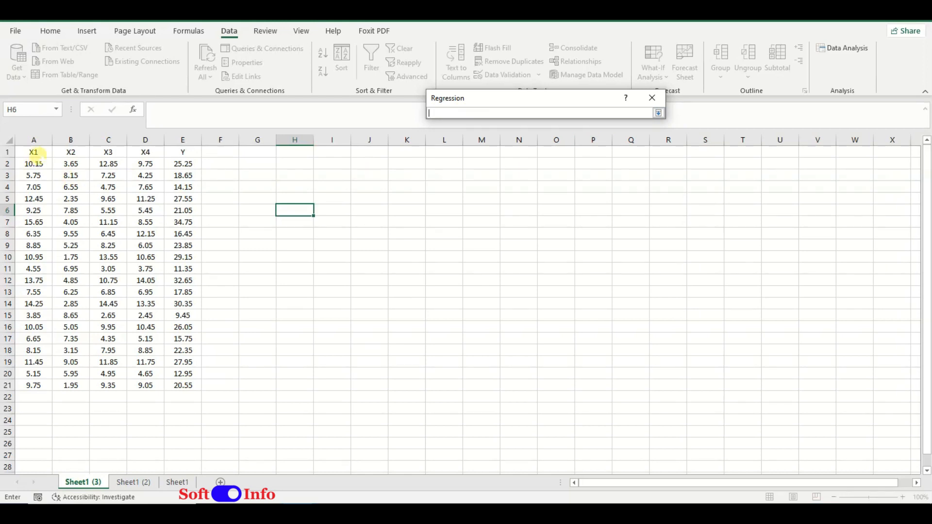
pyautogui.moveTo(34, 153); pyautogui.dragTo(152, 386)
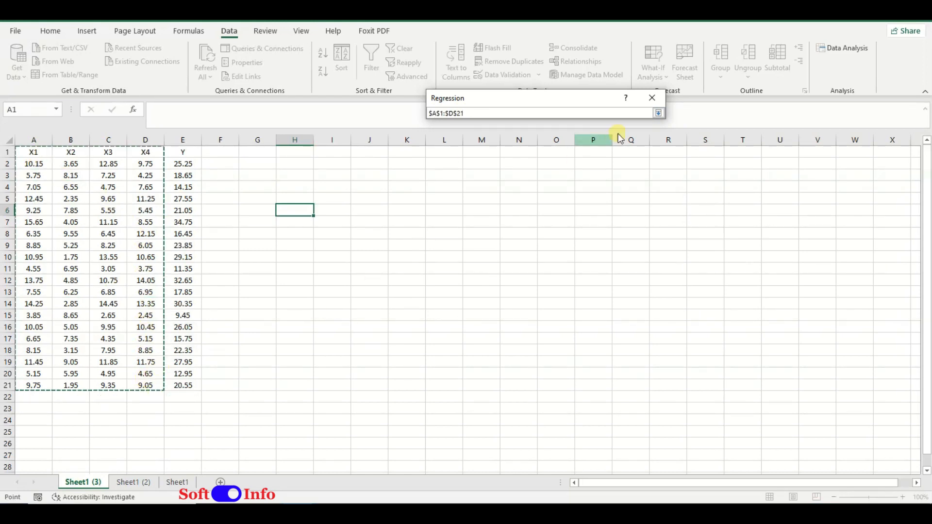
pyautogui.click(659, 114)
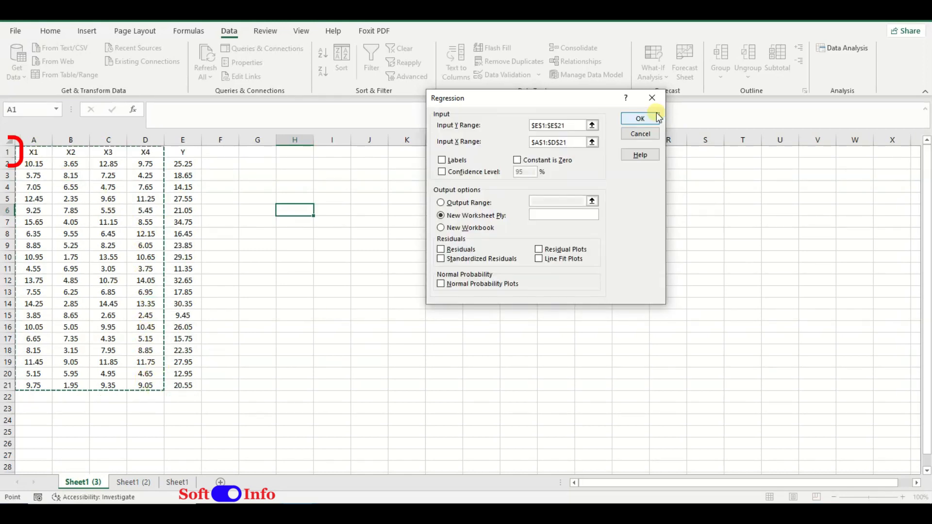
pyautogui.click(459, 161)
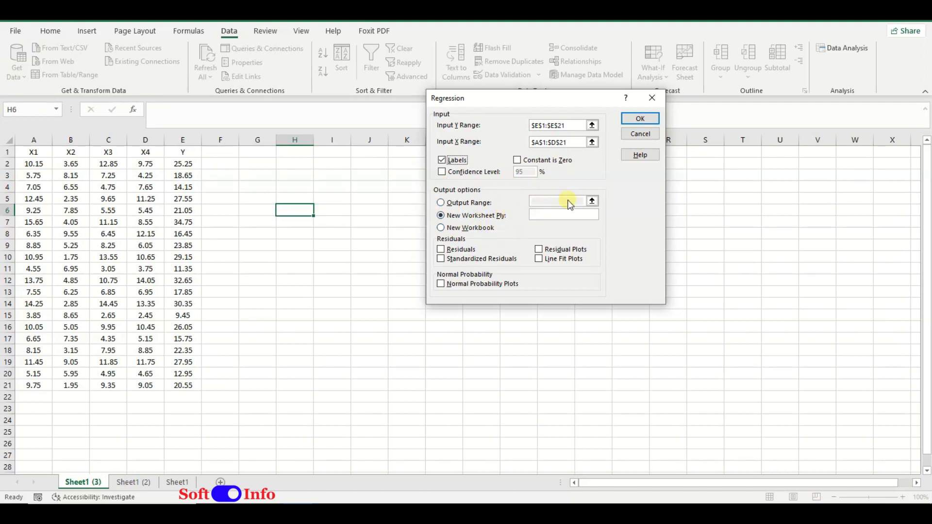
# Step: Set the regression output range to cell $H$2 on the current sheet
pyautogui.click(489, 204)
pyautogui.click(592, 201)
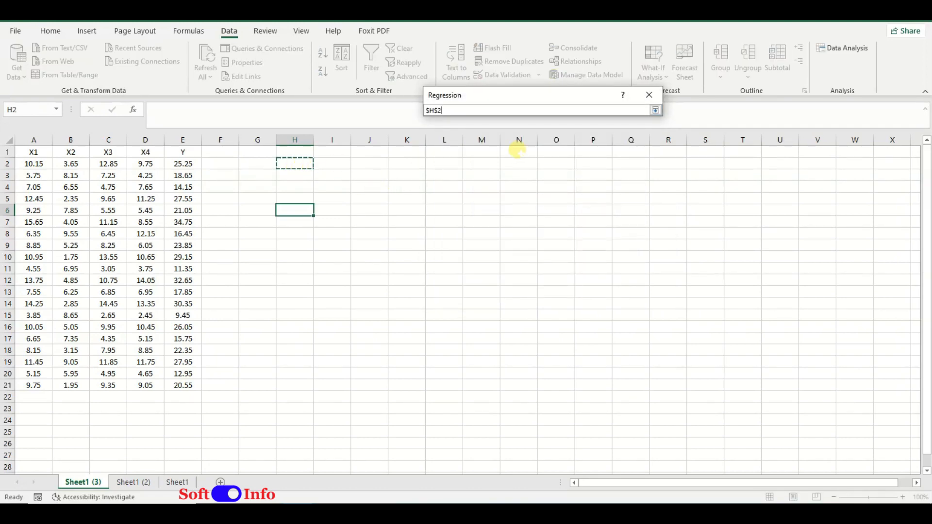
pyautogui.click(657, 110)
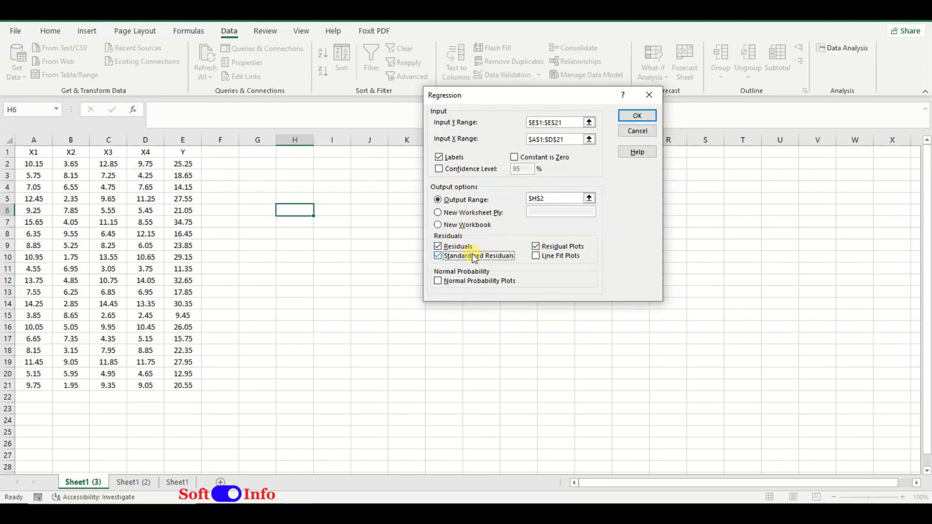
# Step: Include residuals, standardized residuals, residual plots, line fit plots and normal probability plots, and run the regression
pyautogui.click(540, 256)
pyautogui.click(474, 281)
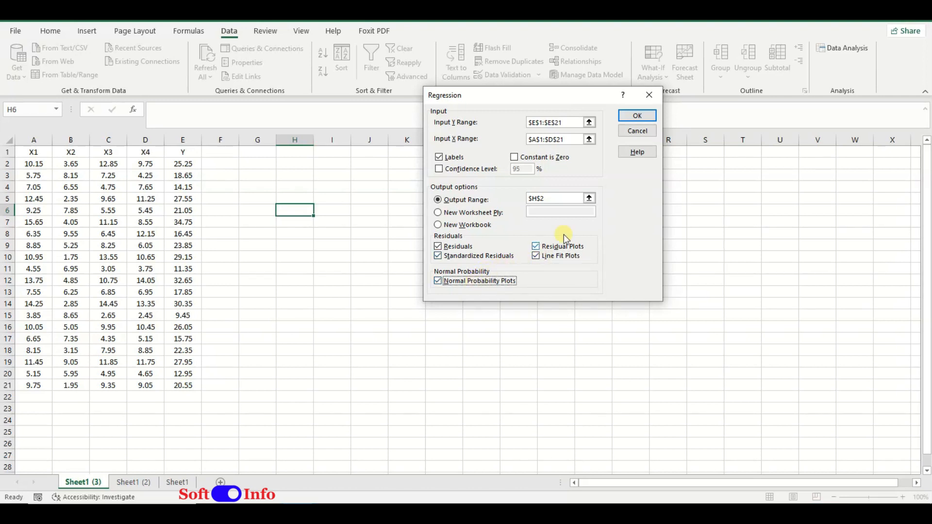
pyautogui.click(636, 117)
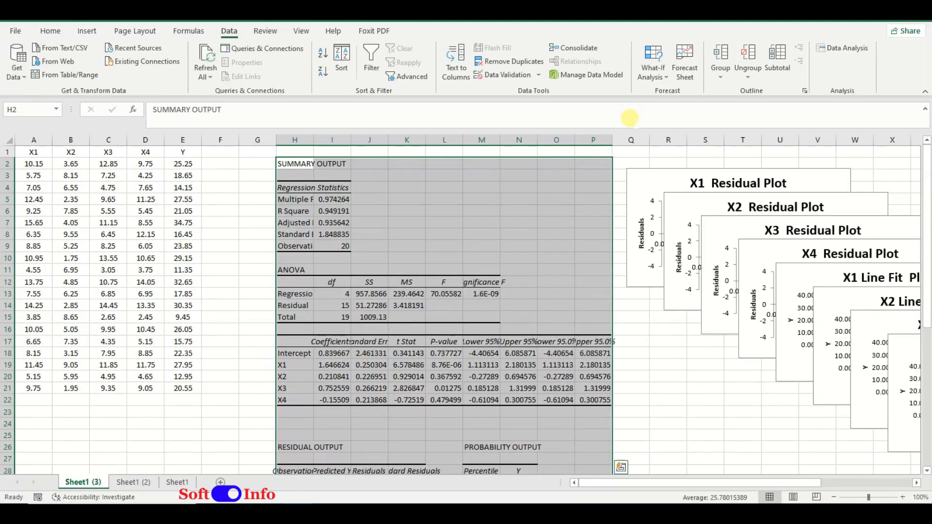
pyautogui.click(681, 366)
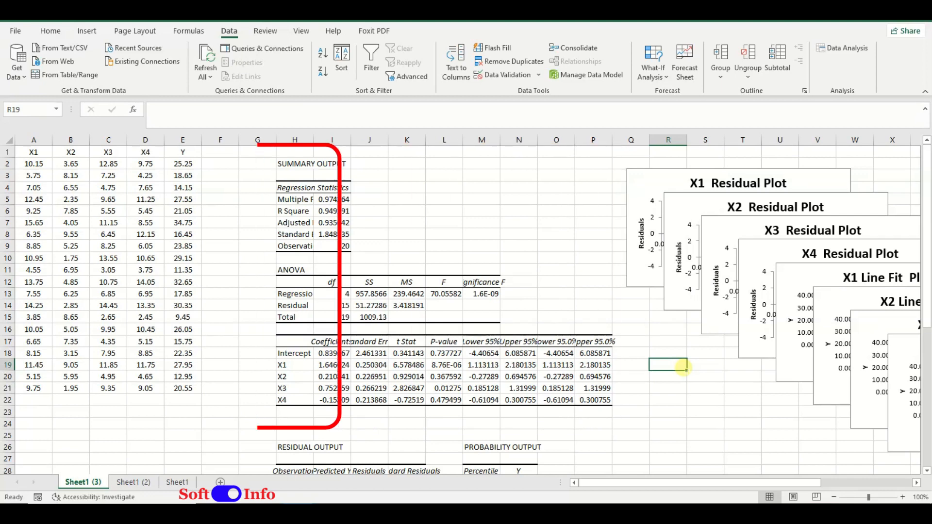
# Step: Delete the X2, X3 and X4 residual plots from the regression output
pyautogui.scroll(-6, 682, 366)
pyautogui.scroll(-2, 683, 367)
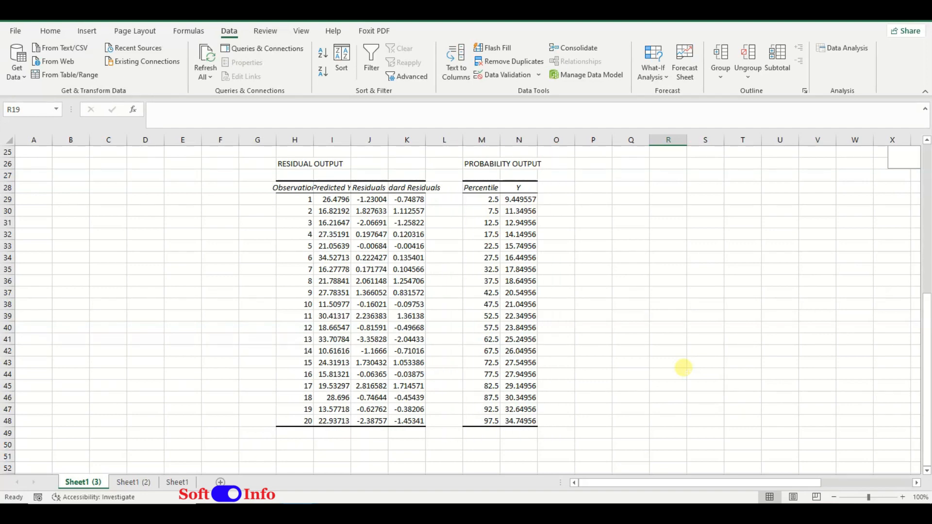
pyautogui.scroll(3, 683, 368)
pyautogui.scroll(5, 683, 367)
pyautogui.moveTo(682, 483); pyautogui.dragTo(771, 498)
pyautogui.click(507, 201)
pyautogui.press('Delete')
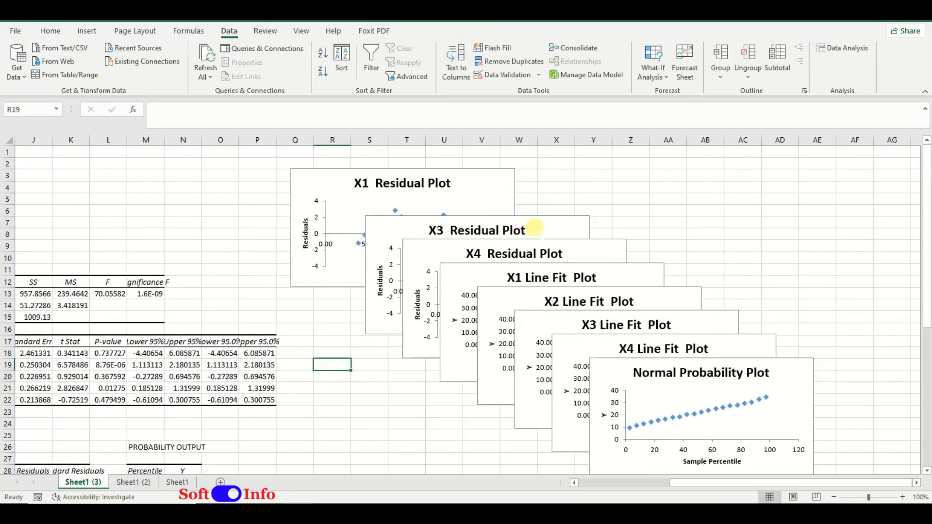
pyautogui.click(537, 229)
pyautogui.press('Delete')
pyautogui.click(601, 250)
pyautogui.press('Delete')
# Step: Delete the X2, X3 and X4 line fit plots, keeping the X1 line fit plot
pyautogui.click(684, 299)
pyautogui.press('Delete')
pyautogui.click(714, 323)
pyautogui.press('Delete')
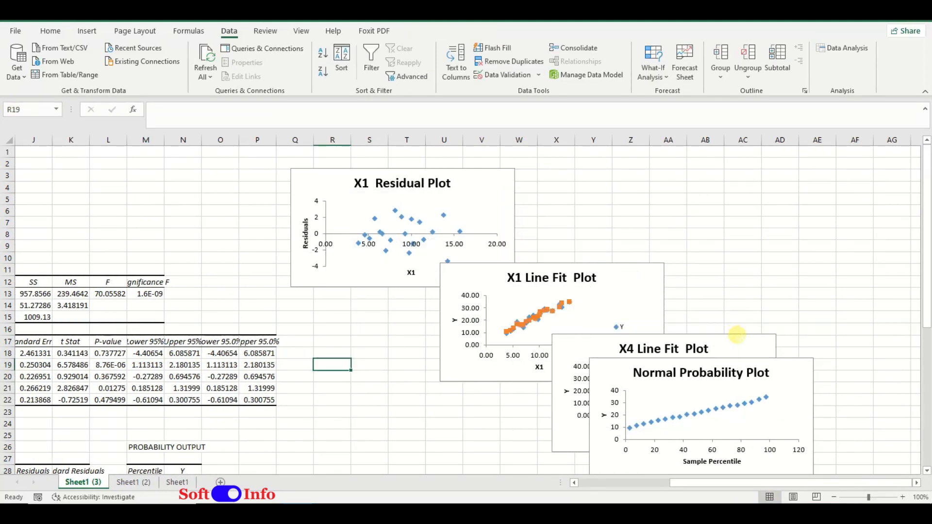
pyautogui.click(728, 346)
pyautogui.press('Delete')
# Step: Place the X1 Line Fit Plot below the X1 Residual Plot, clear of each other, and enlarge the residual plot
pyautogui.moveTo(504, 214); pyautogui.dragTo(566, 204)
pyautogui.moveTo(607, 282); pyautogui.dragTo(522, 356)
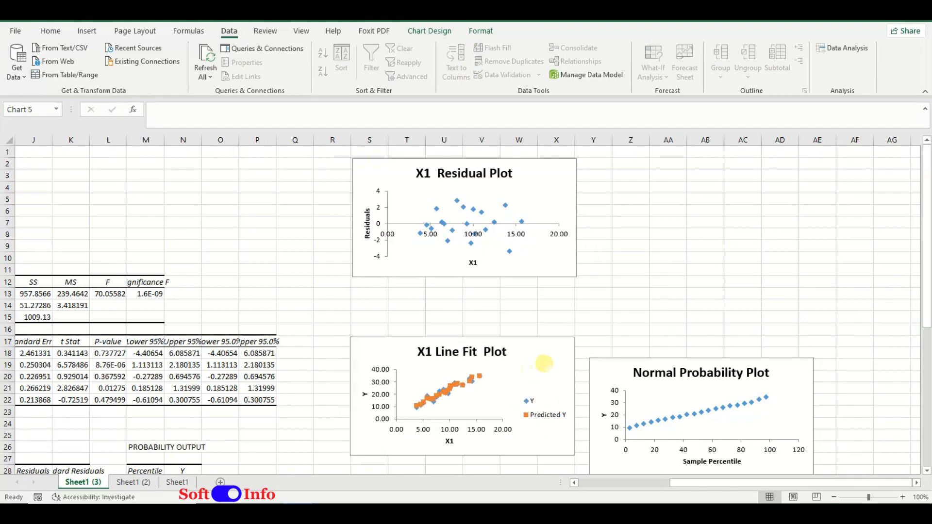
pyautogui.click(547, 265)
pyautogui.moveTo(577, 277); pyautogui.dragTo(606, 341)
# Step: Enlarge the X1 Line Fit Plot, then place the Normal Probability Plot below it and enlarge it to a similar size
pyautogui.scroll(-4, 603, 323)
pyautogui.click(571, 300)
pyautogui.moveTo(665, 330); pyautogui.dragTo(433, 403)
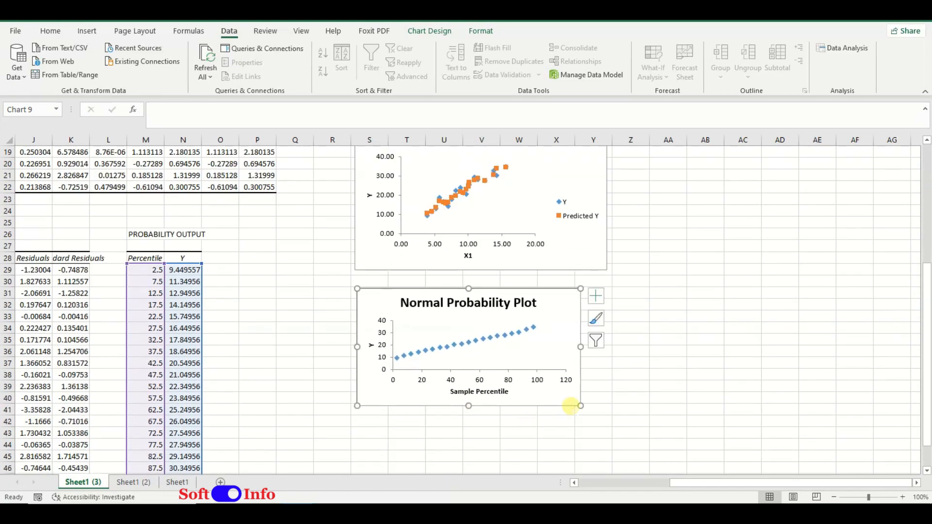
pyautogui.moveTo(580, 406); pyautogui.dragTo(604, 441)
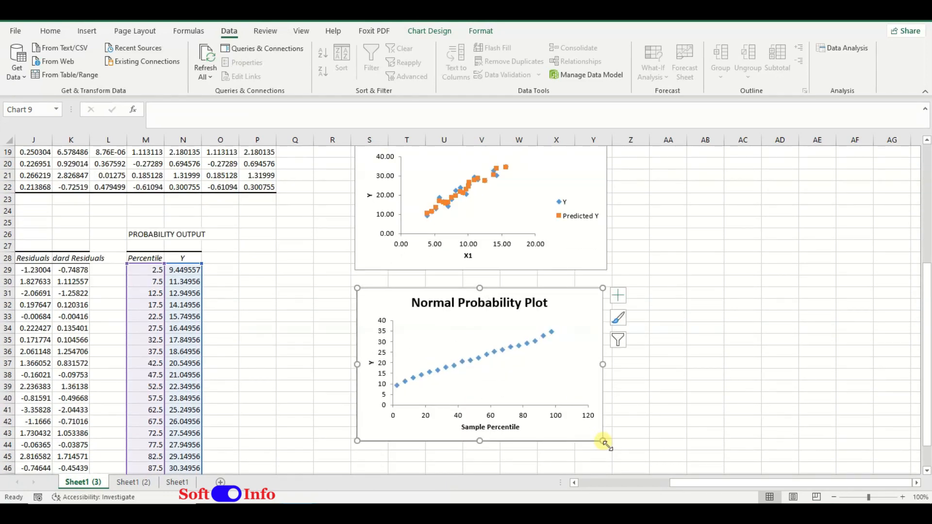
# Step: AutoFit the widths of columns H to P that hold the regression output
pyautogui.moveTo(676, 482); pyautogui.dragTo(578, 480)
pyautogui.scroll(6, 520, 375)
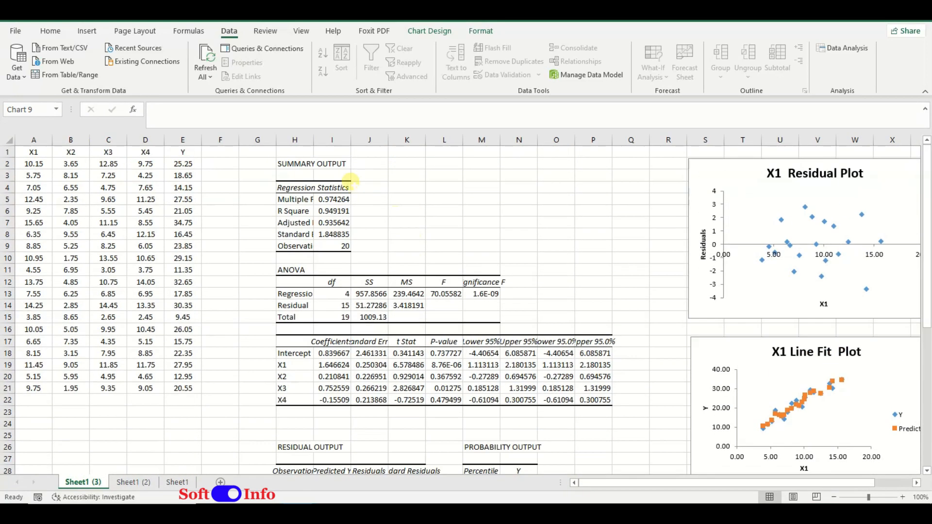
pyautogui.moveTo(294, 139); pyautogui.dragTo(586, 176)
pyautogui.click(51, 31)
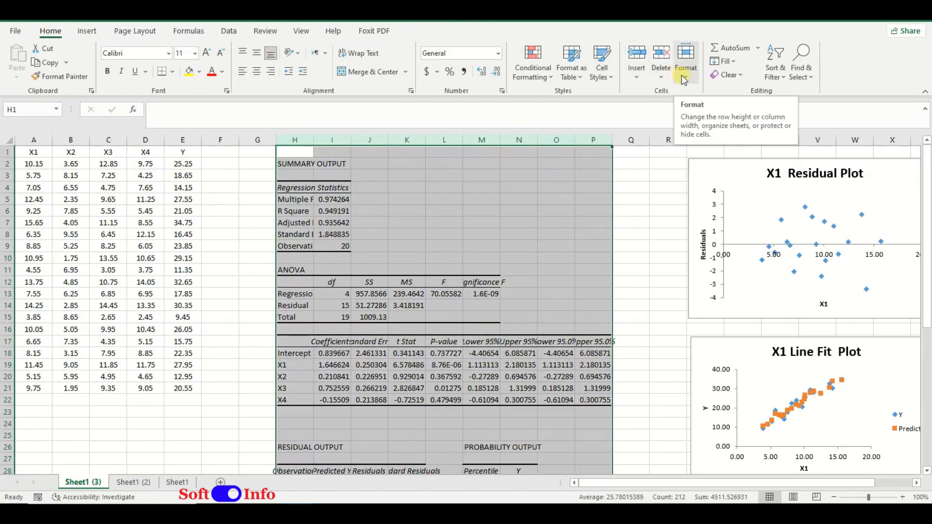
pyautogui.click(685, 61)
pyautogui.click(727, 160)
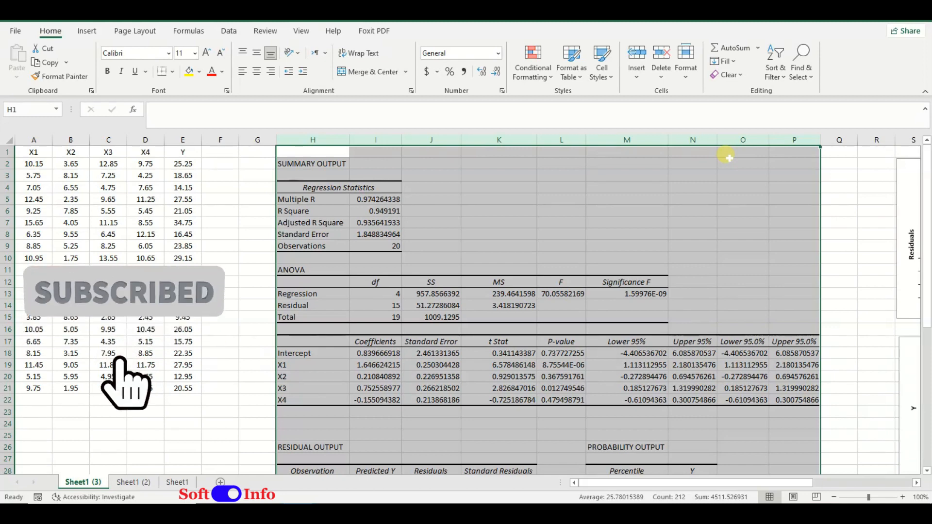
# Step: Format the regression statistics in I5:I8 as Number with two decimals
pyautogui.click(376, 167)
pyautogui.moveTo(376, 199); pyautogui.dragTo(377, 234)
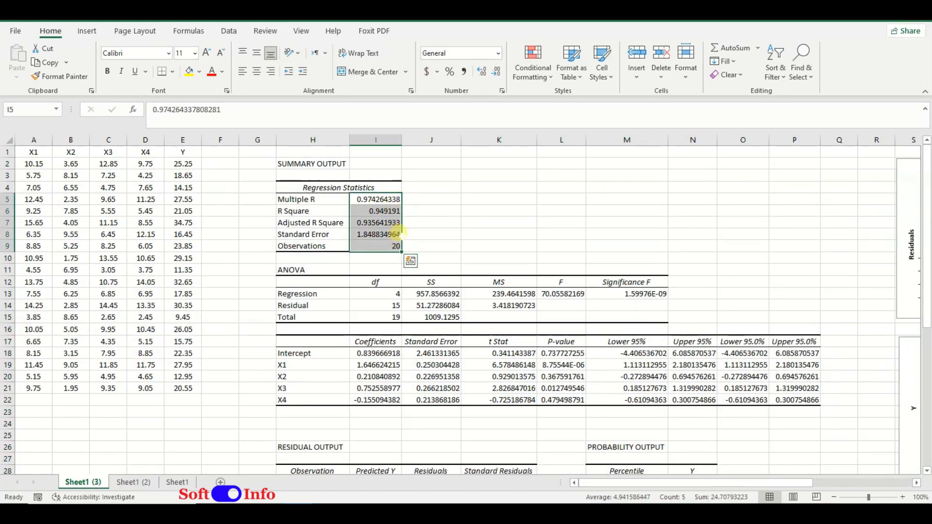
pyautogui.click(497, 53)
pyautogui.click(470, 102)
# Step: Format the ANOVA values in J13:M15 and the coefficient table in I18:P22 as Number with two decimals
pyautogui.moveTo(431, 294); pyautogui.dragTo(626, 317)
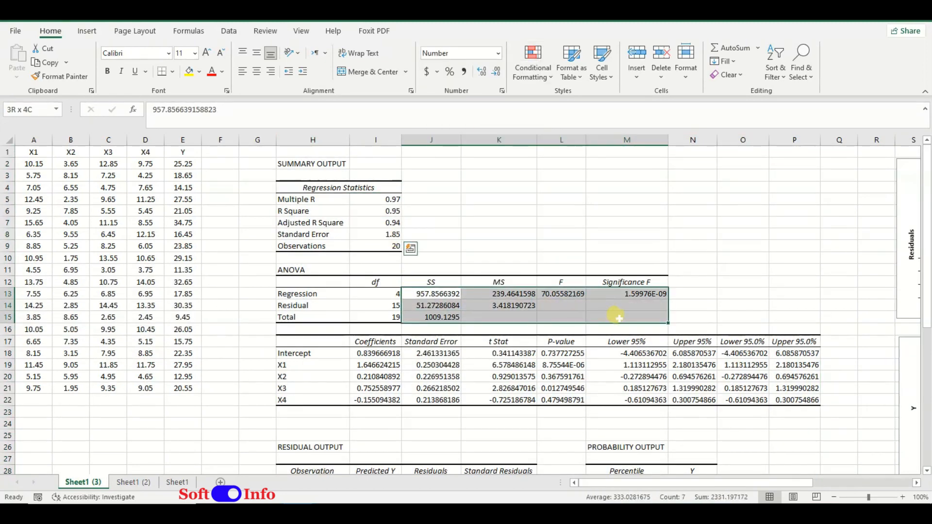
pyautogui.click(497, 52)
pyautogui.click(470, 103)
pyautogui.moveTo(376, 353); pyautogui.dragTo(796, 399)
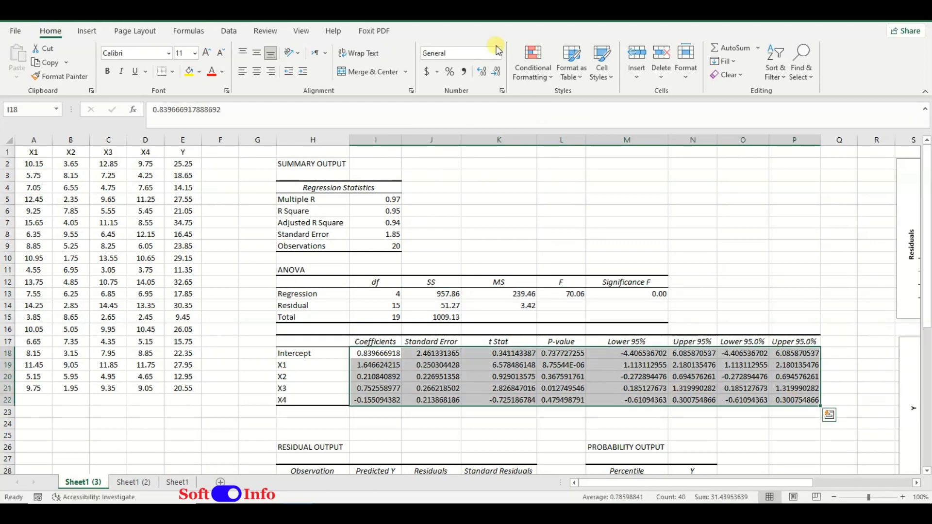
pyautogui.click(498, 53)
pyautogui.click(470, 103)
# Step: Format the residual output in I29:K48 and the probability output in M29:N48 as Number with two decimals
pyautogui.scroll(-7, 441, 155)
pyautogui.moveTo(376, 235); pyautogui.dragTo(514, 457)
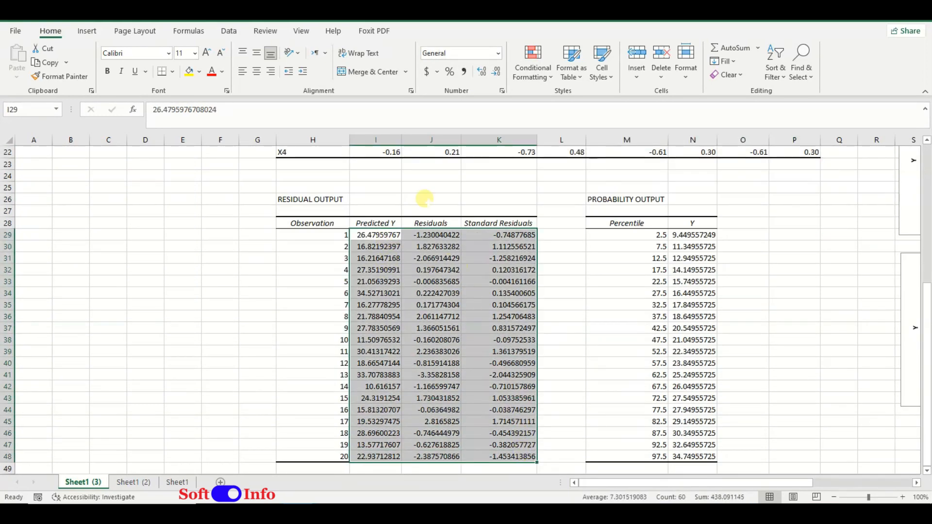
pyautogui.click(498, 53)
pyautogui.click(470, 103)
pyautogui.moveTo(631, 234); pyautogui.dragTo(699, 457)
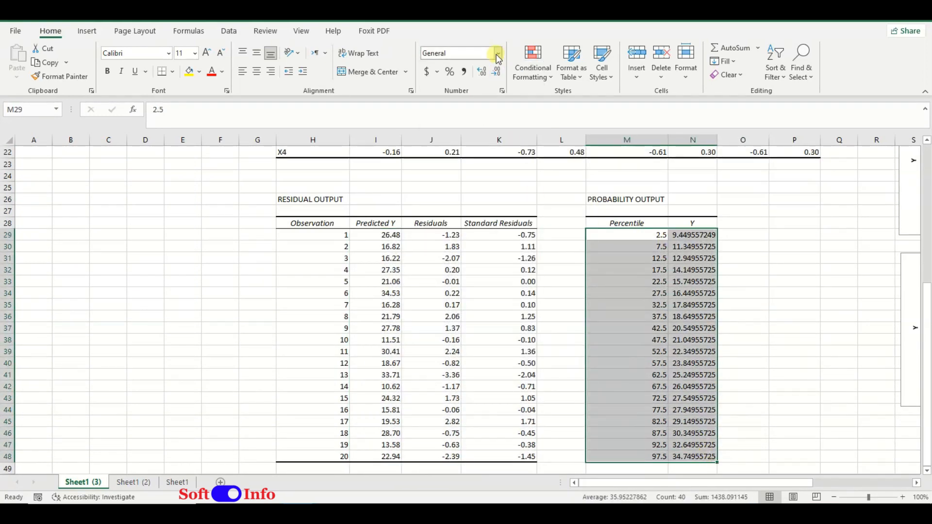
pyautogui.click(498, 53)
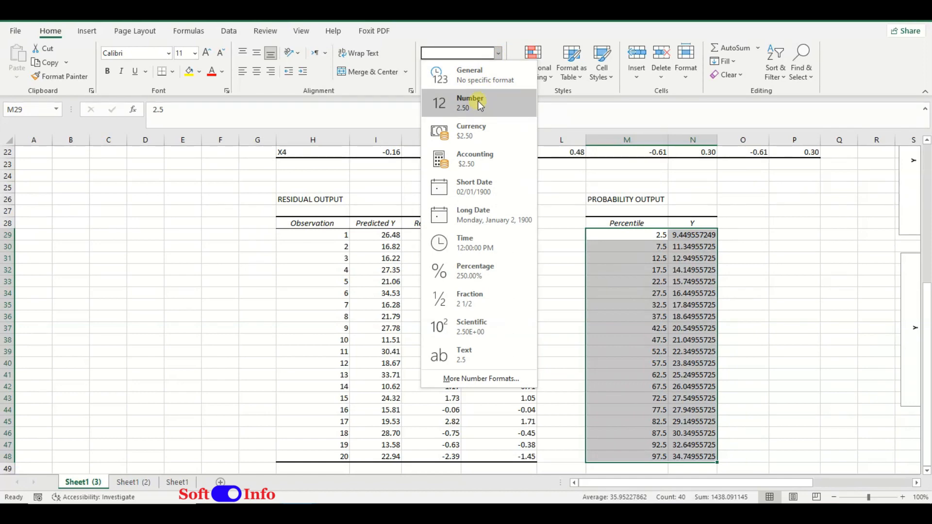
pyautogui.click(470, 103)
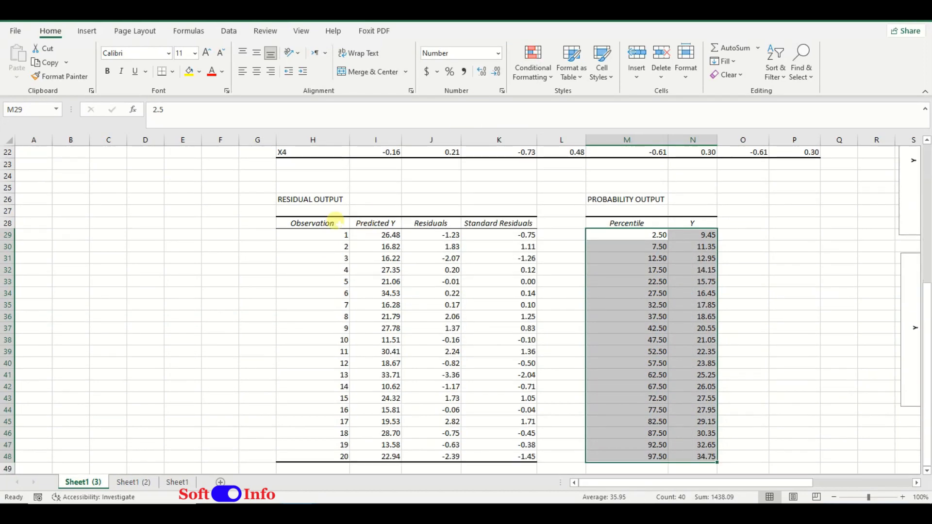
# Step: Center the residual output table in H28:K48 and the probability output table in M28:N48 horizontally
pyautogui.moveTo(311, 223); pyautogui.dragTo(529, 457)
pyautogui.click(257, 71)
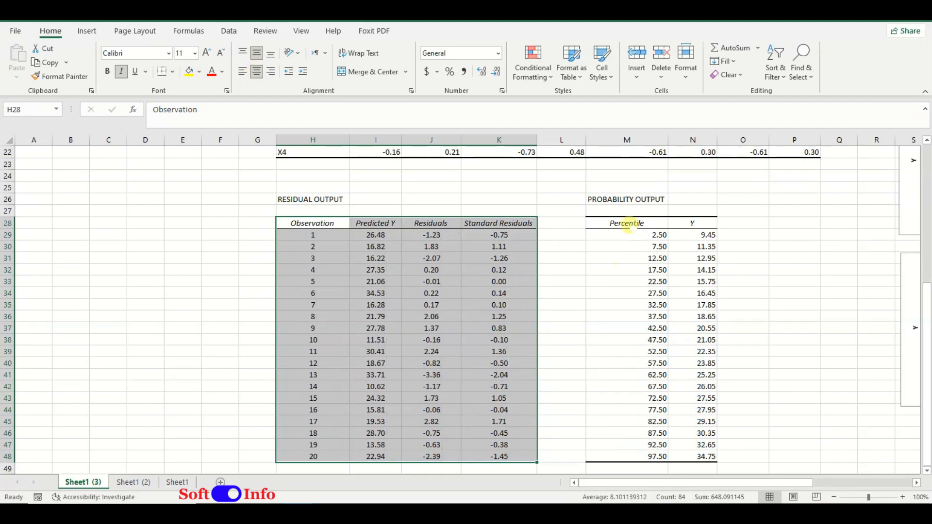
pyautogui.moveTo(626, 223); pyautogui.dragTo(699, 457)
pyautogui.click(256, 72)
# Step: Center the coefficient table in I17:P22 and the ANOVA table in I12:M15 horizontally
pyautogui.scroll(2, 495, 267)
pyautogui.scroll(2, 496, 267)
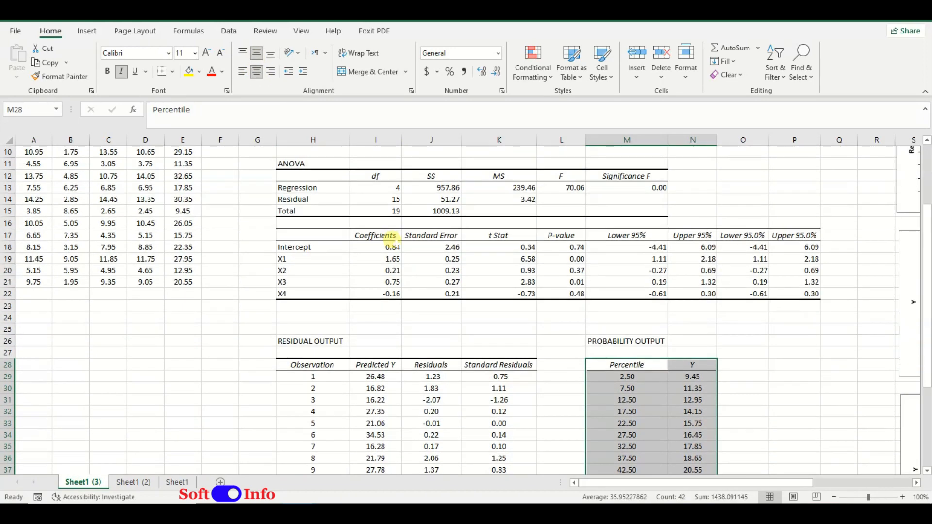
pyautogui.moveTo(377, 235); pyautogui.dragTo(819, 297)
pyautogui.click(257, 72)
pyautogui.scroll(2, 374, 243)
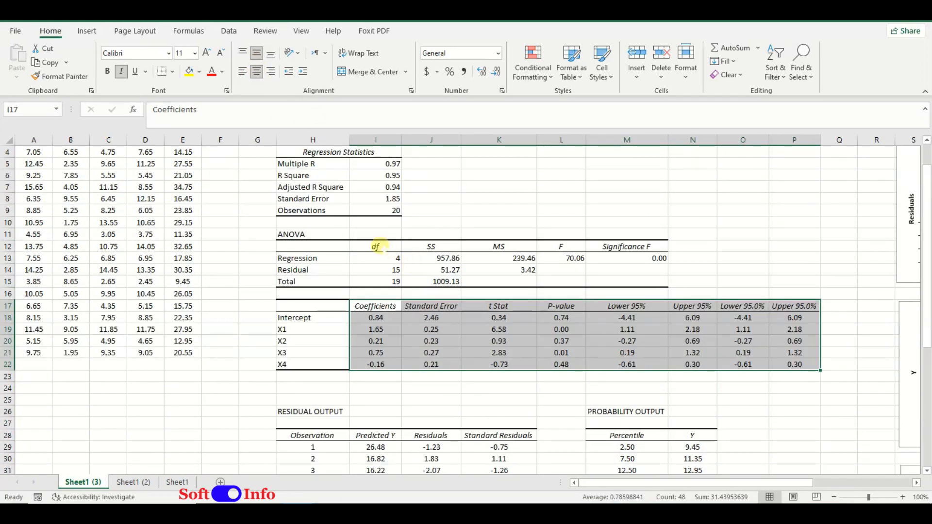
pyautogui.moveTo(375, 246); pyautogui.dragTo(626, 282)
pyautogui.click(256, 71)
# Step: Center the regression statistics values in I5:I9 horizontally
pyautogui.moveTo(375, 164); pyautogui.dragTo(391, 210)
pyautogui.click(256, 72)
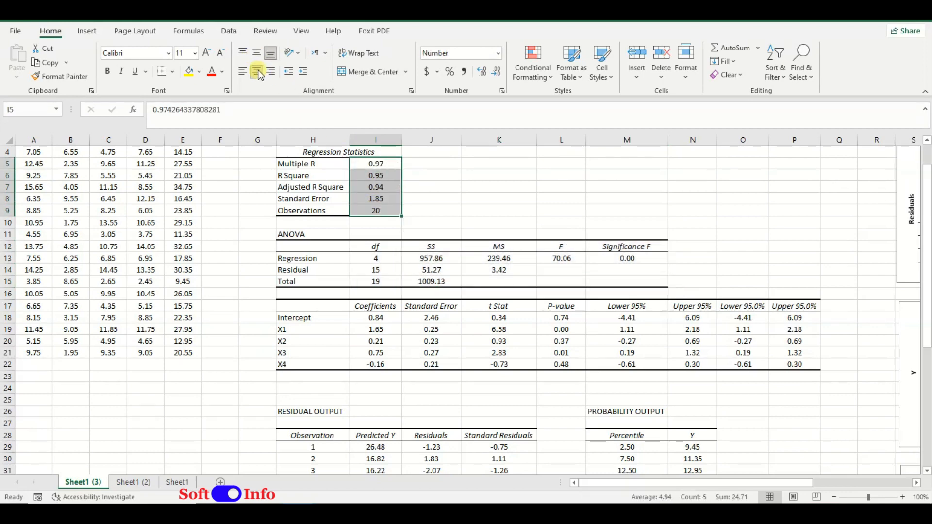
pyautogui.click(447, 166)
pyautogui.scroll(-6, 376, 282)
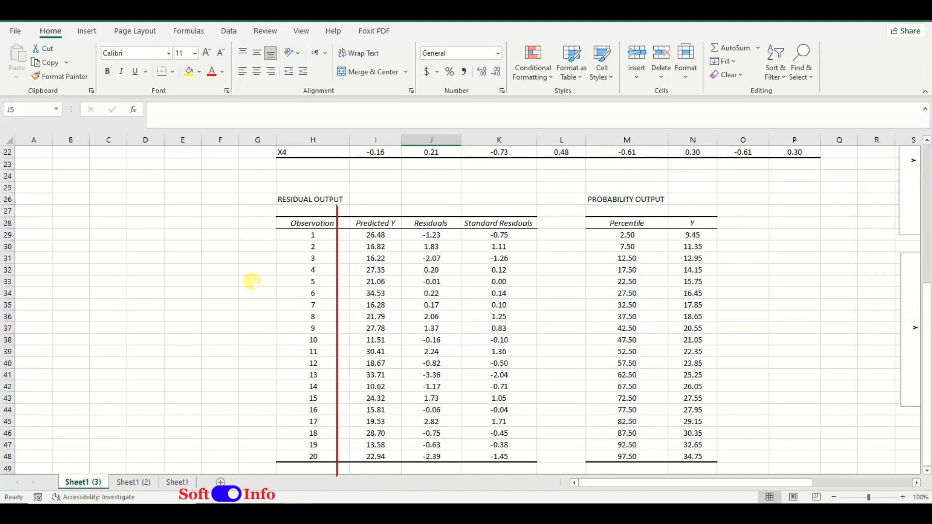
pyautogui.scroll(6, 251, 281)
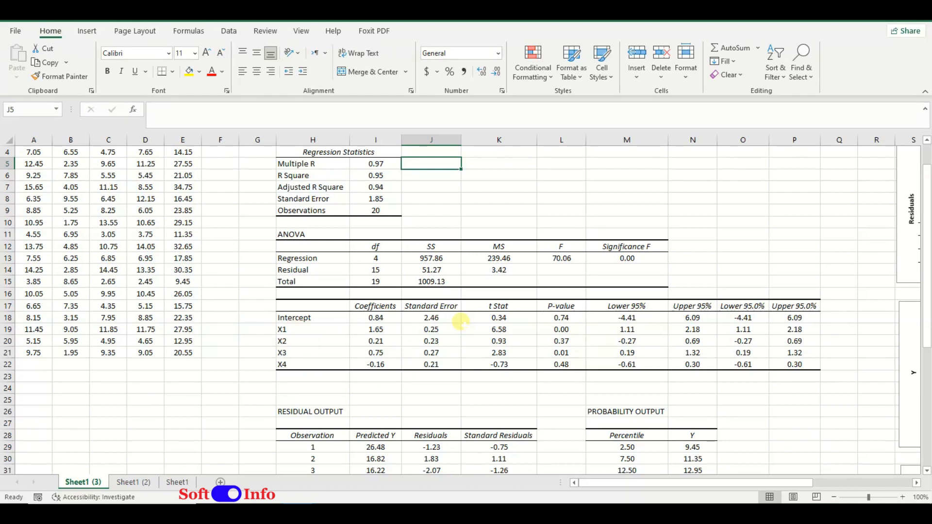
pyautogui.click(750, 200)
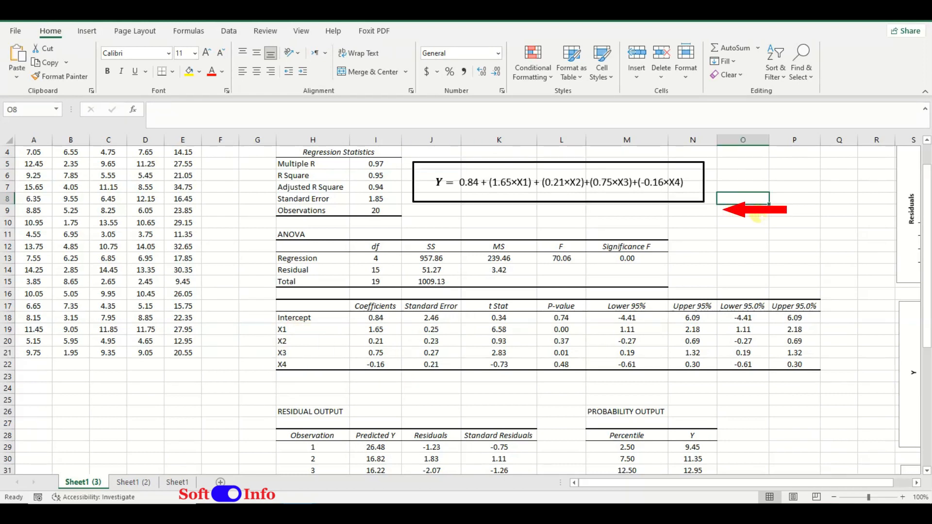
# Step: Enter the heading "Predicted Y" in F1, next to the Y column, and widen column F to fit it
pyautogui.scroll(1, 757, 216)
pyautogui.click(230, 153)
pyautogui.write('Predicted Y')
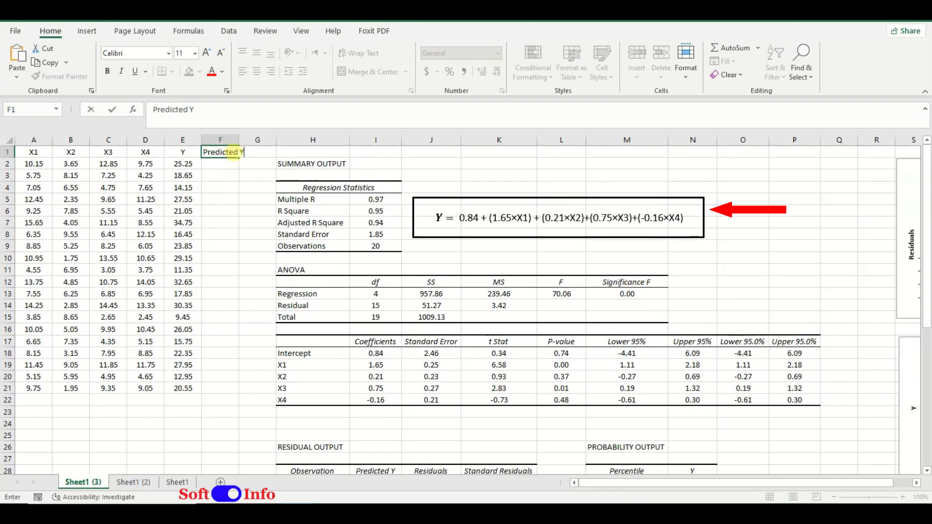
pyautogui.press('Return')
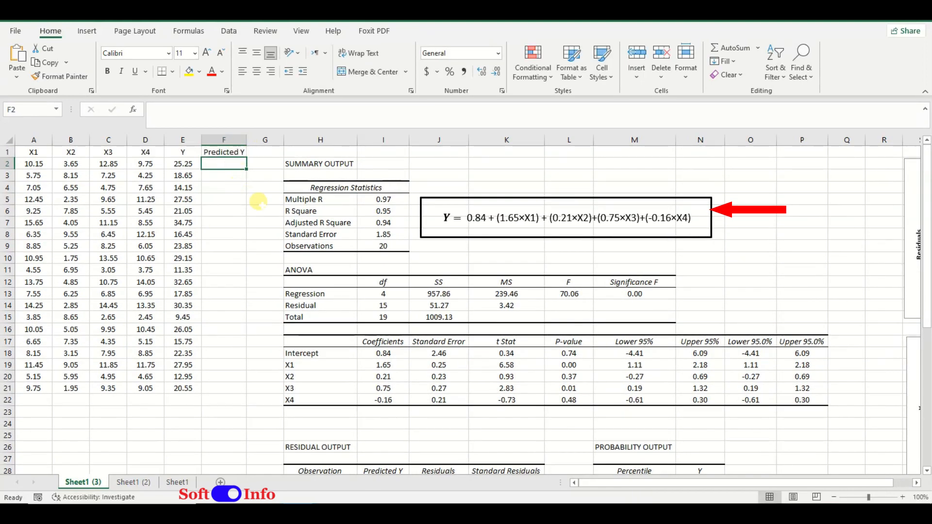
# Step: Enter the regression equation =I18+(I19*A2)+(I20*B2)+(I21*C2)+(I22*D2) in F2
pyautogui.write('=')
pyautogui.click(377, 353)
pyautogui.write('+(')
pyautogui.click(386, 364)
pyautogui.write('*')
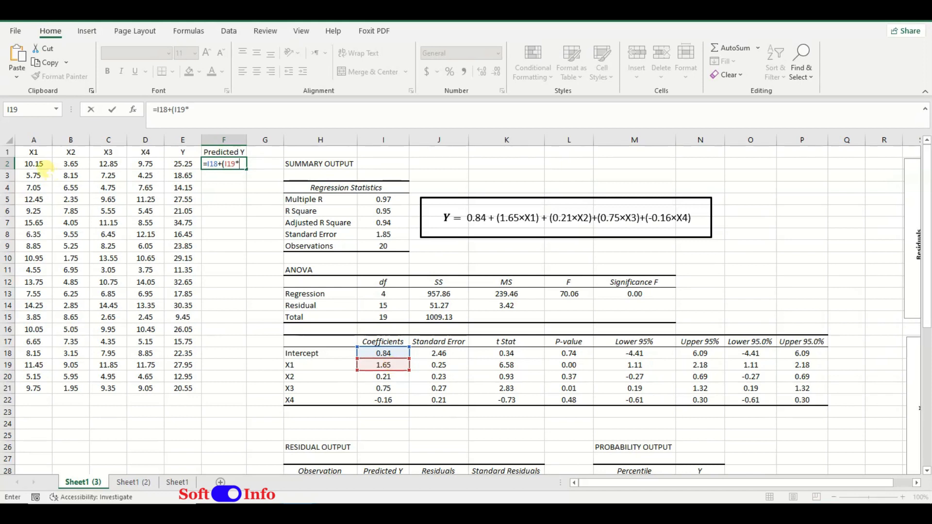
pyautogui.click(38, 165)
pyautogui.write(')+(')
pyautogui.click(381, 377)
pyautogui.write('*')
pyautogui.click(70, 164)
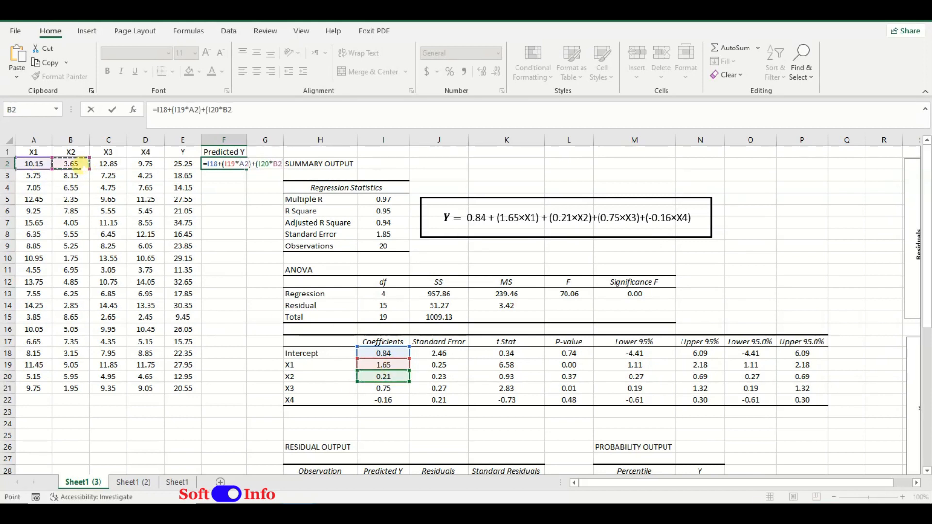
pyautogui.write(')+(')
pyautogui.click(382, 388)
pyautogui.write('*')
pyautogui.click(108, 164)
pyautogui.write(')+(')
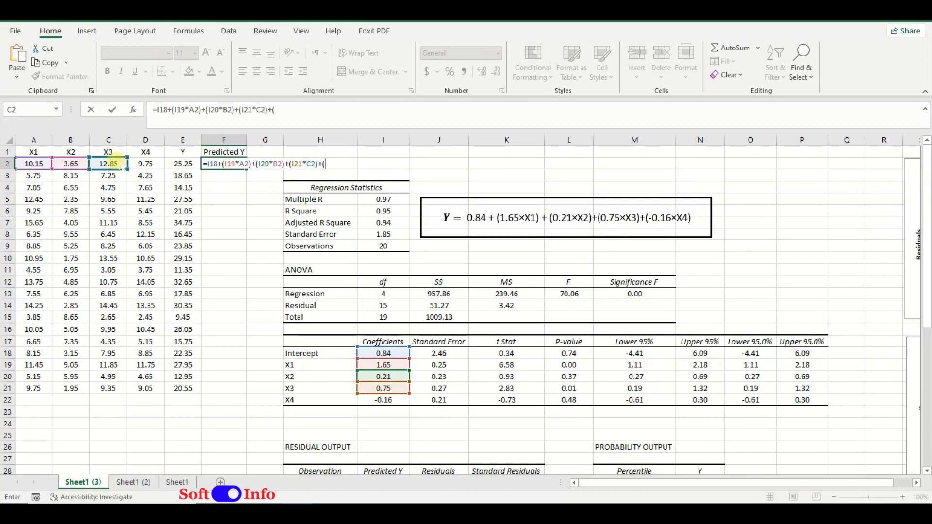
pyautogui.click(383, 400)
pyautogui.write('*')
pyautogui.click(146, 164)
pyautogui.write(')')
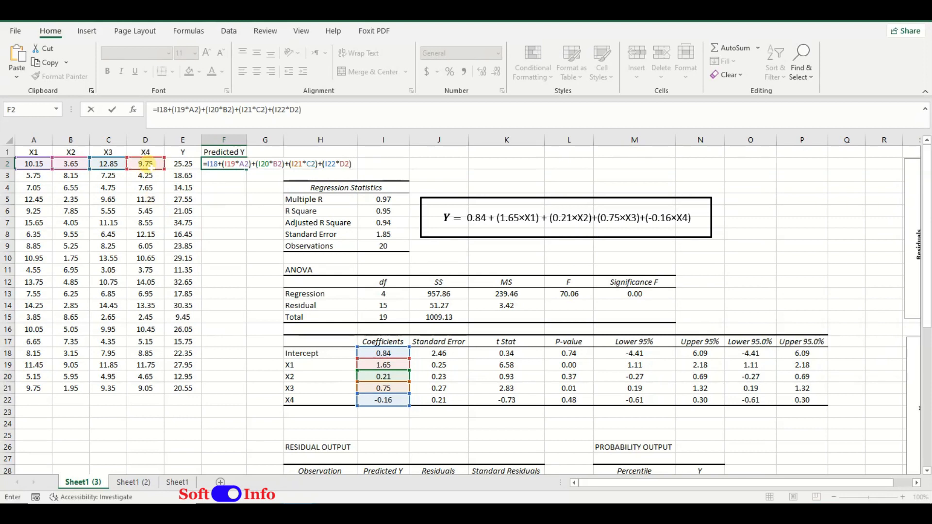
pyautogui.press('Return')
# Step: Format the predicted value in F2 as Number with two decimals and center it
pyautogui.click(223, 164)
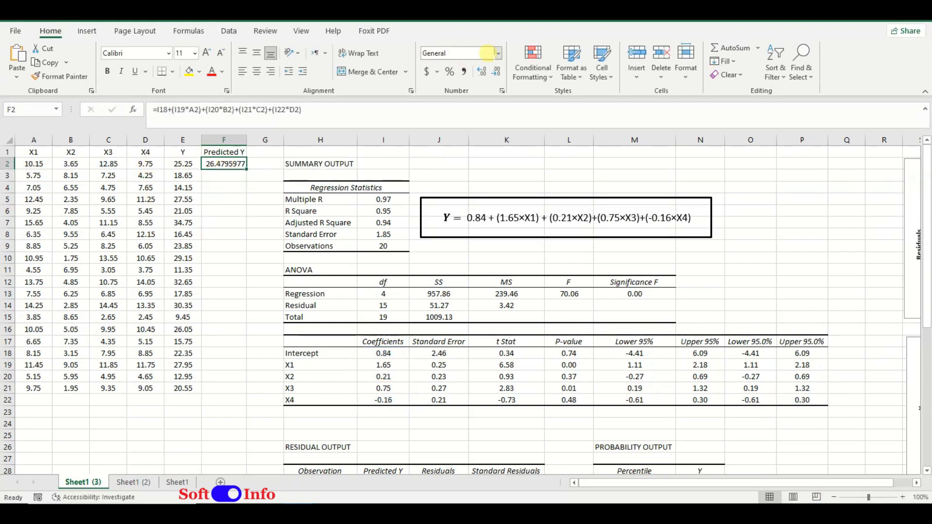
pyautogui.click(498, 52)
pyautogui.click(476, 97)
pyautogui.click(254, 72)
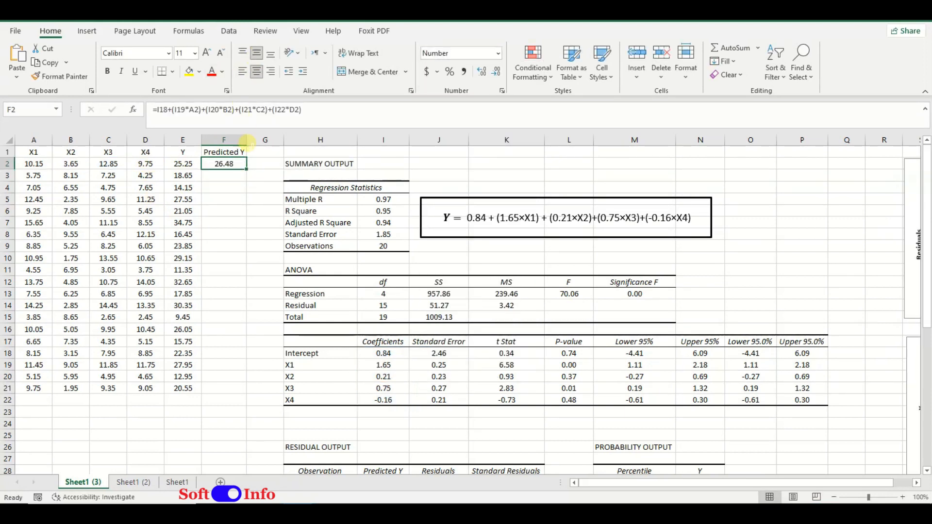
# Step: Fill the prediction formula from F2 down to F21 with its relative coefficient references
pyautogui.moveTo(246, 169); pyautogui.dragTo(246, 393)
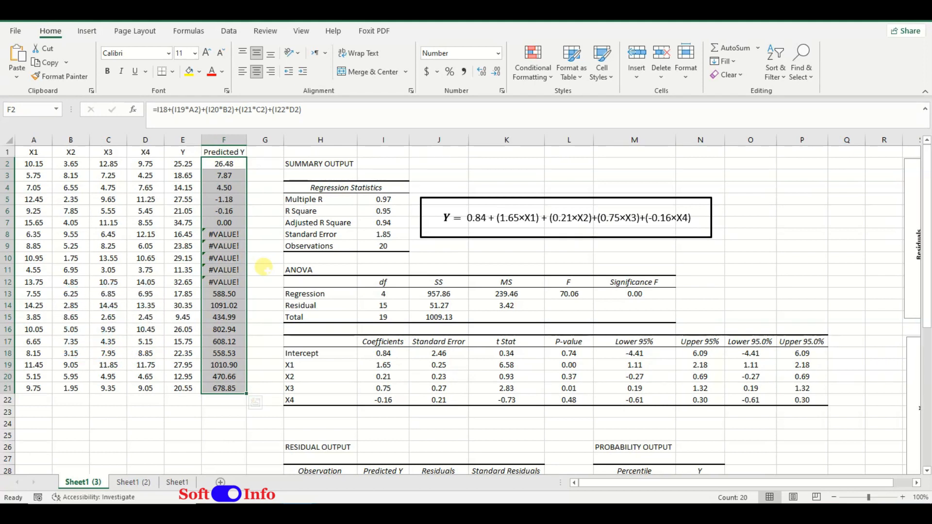
pyautogui.click(238, 185)
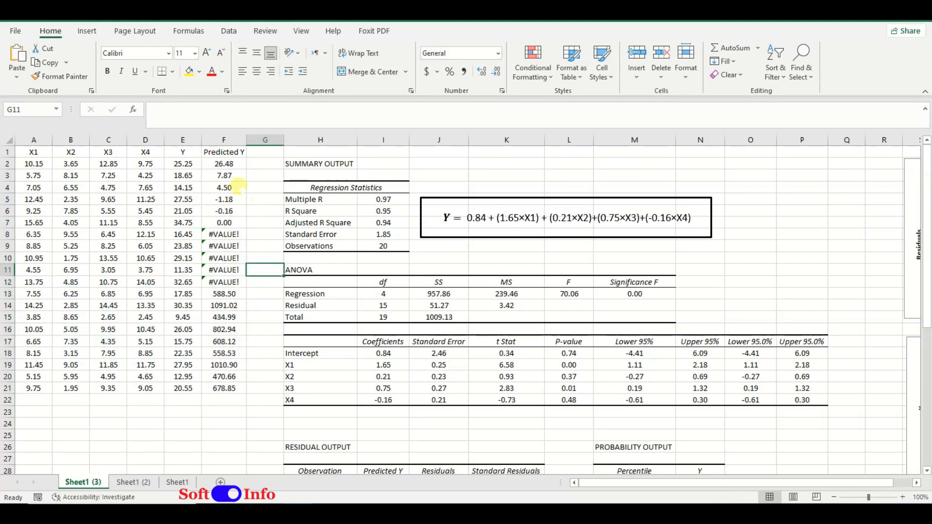
# Step: Make the coefficient references in the F2 formula absolute, $I$18 to $I$22, and fill the formula down to F21
pyautogui.click(227, 163)
pyautogui.click(163, 111)
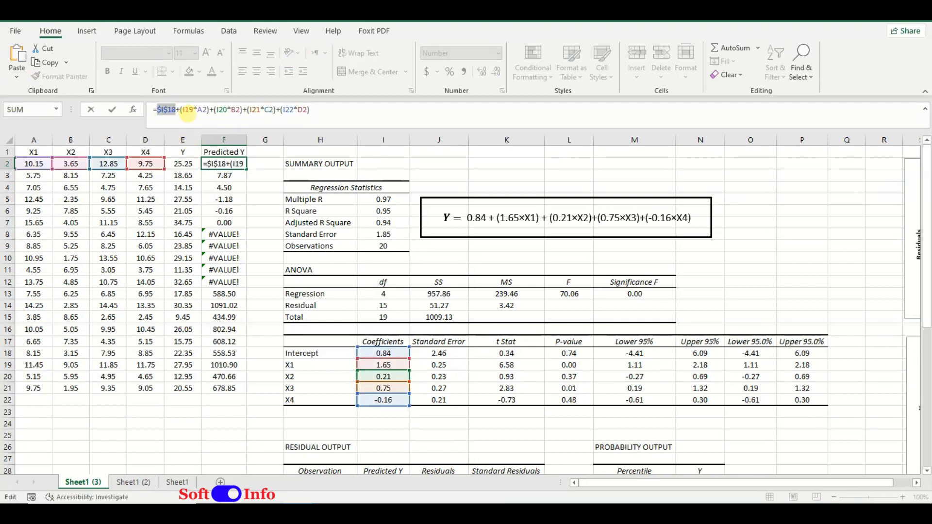
pyautogui.doubleClick(189, 110)
pyautogui.press('F4')
pyautogui.click(230, 110)
pyautogui.doubleClick(231, 110)
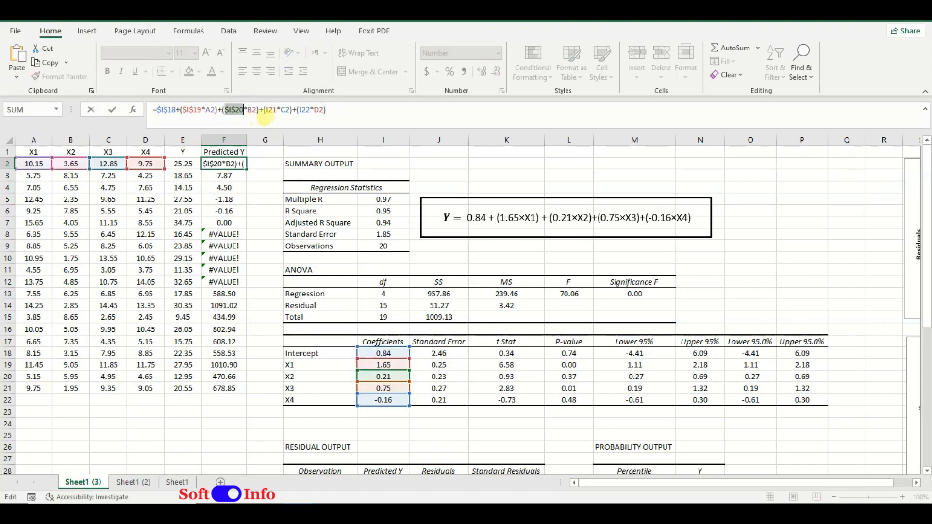
pyautogui.press('F4')
pyautogui.doubleClick(274, 110)
pyautogui.press('F4')
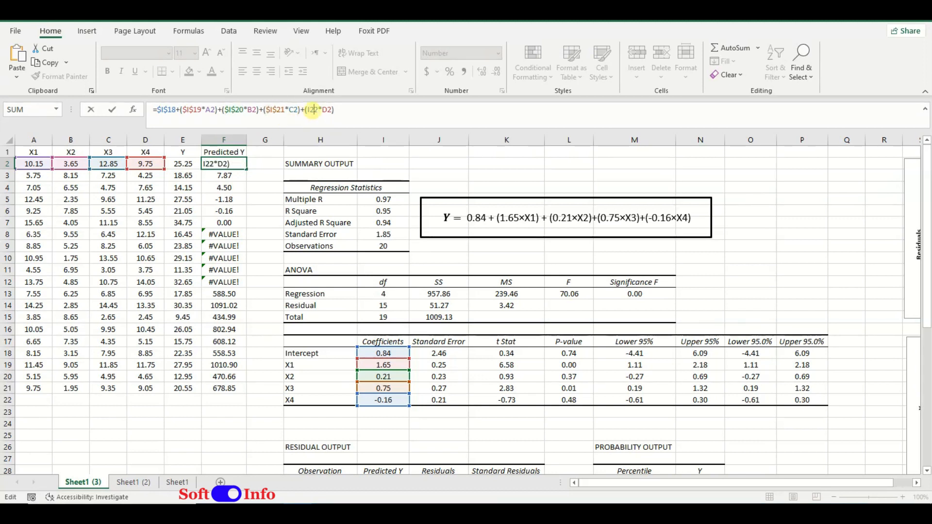
pyautogui.doubleClick(307, 110)
pyautogui.press('F4')
pyautogui.press('Return')
pyautogui.press('Up')
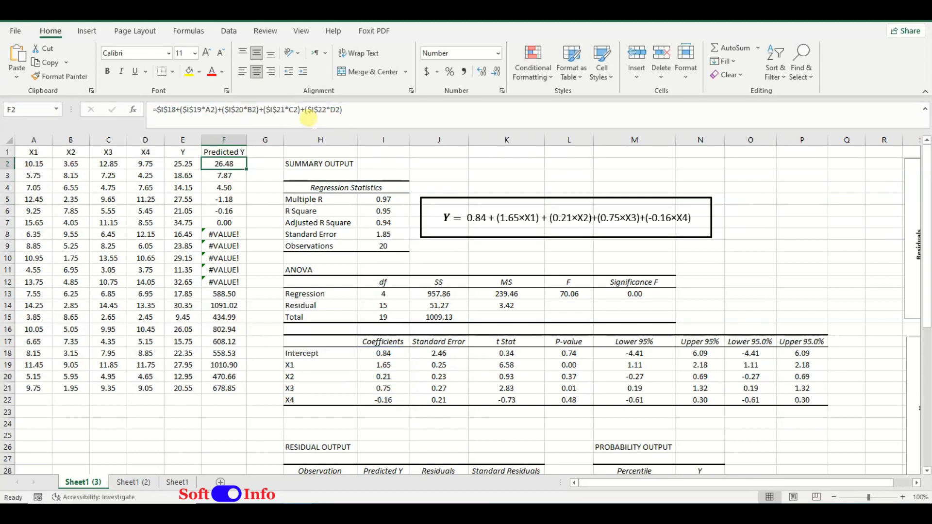
pyautogui.moveTo(247, 169); pyautogui.dragTo(256, 403)
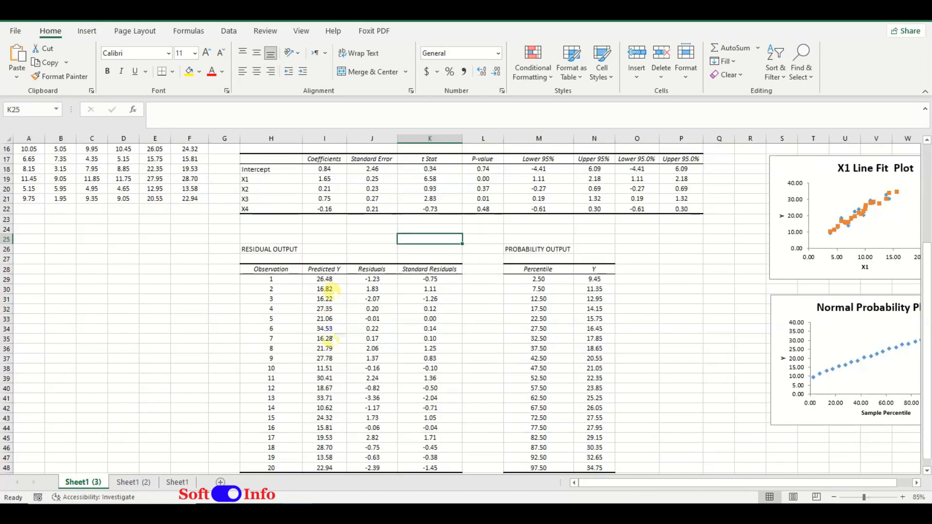
# Step: Copy the Predicted Y values from I29:I48 to G2 for comparison with column F, and undo the paste
pyautogui.moveTo(333, 278); pyautogui.dragTo(345, 467)
pyautogui.hotkey('ctrl', 'c')
pyautogui.scroll(3, 244, 400)
pyautogui.scroll(2, 241, 398)
pyautogui.click(224, 158)
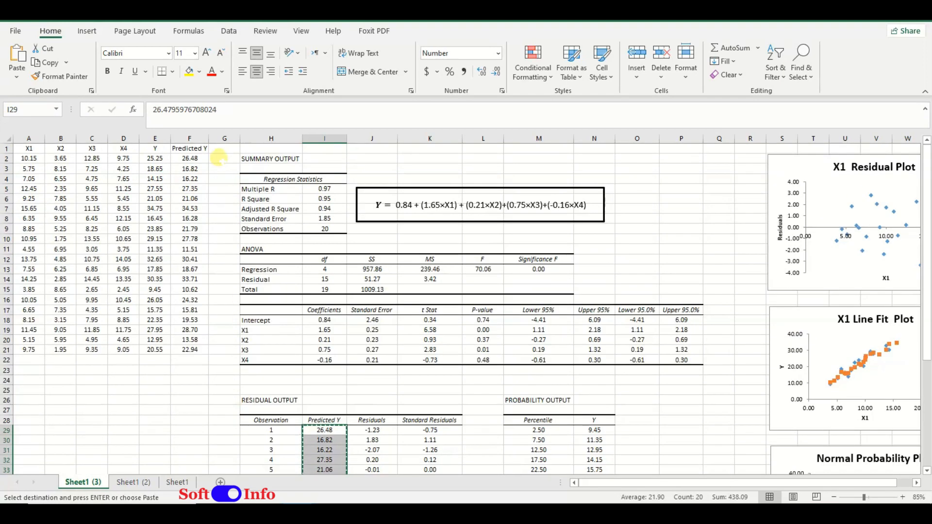
pyautogui.hotkey('ctrl', 'v')
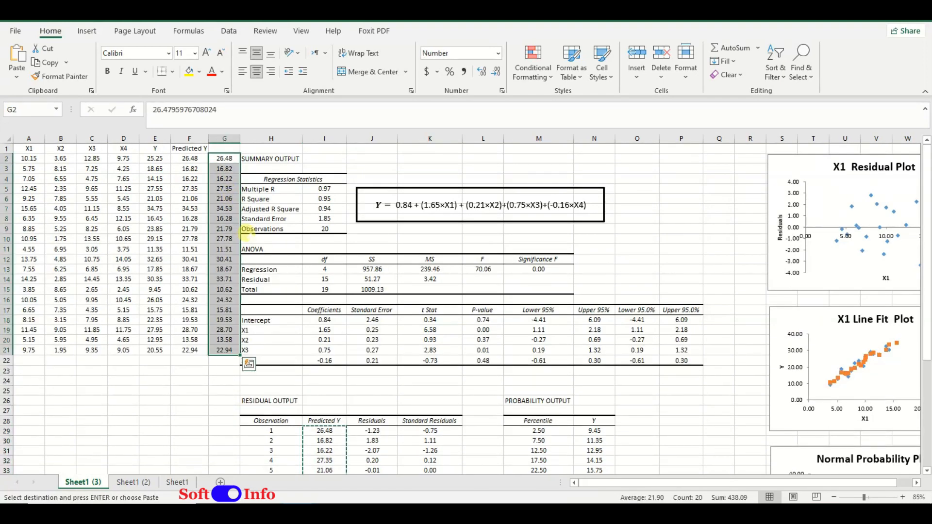
pyautogui.hotkey('ctrl', 'z')
pyautogui.click(353, 169)
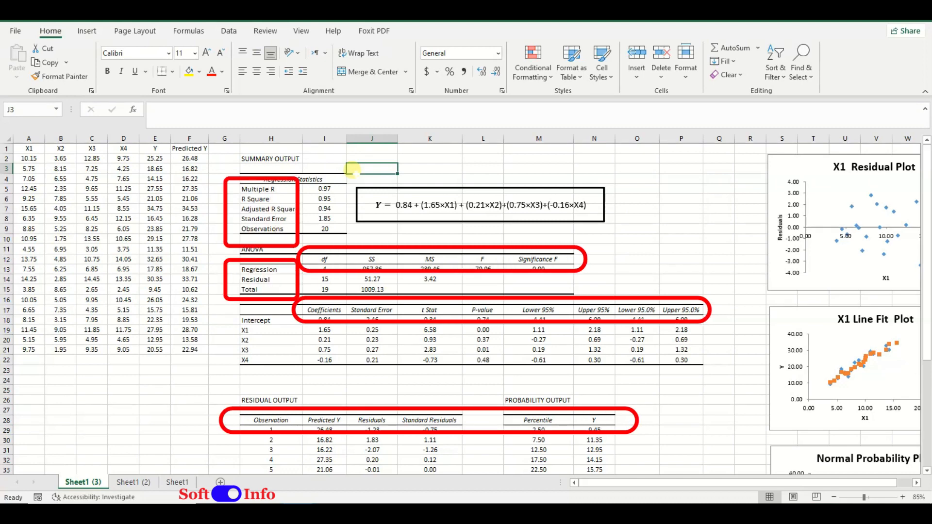
# Step: Examine the regression output tables and the X1 residual and line fit plots beside them
pyautogui.scroll(-1, 534, 243)
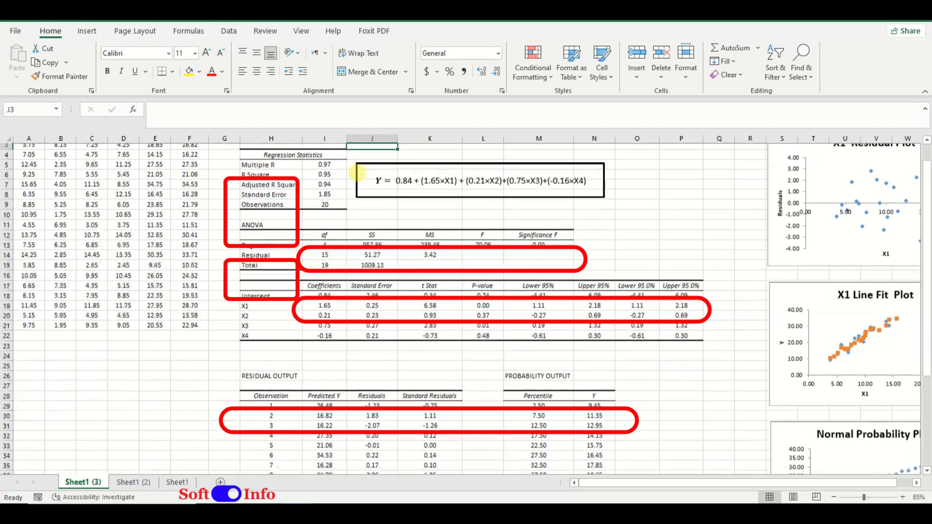
pyautogui.scroll(1, 632, 219)
pyautogui.click(689, 179)
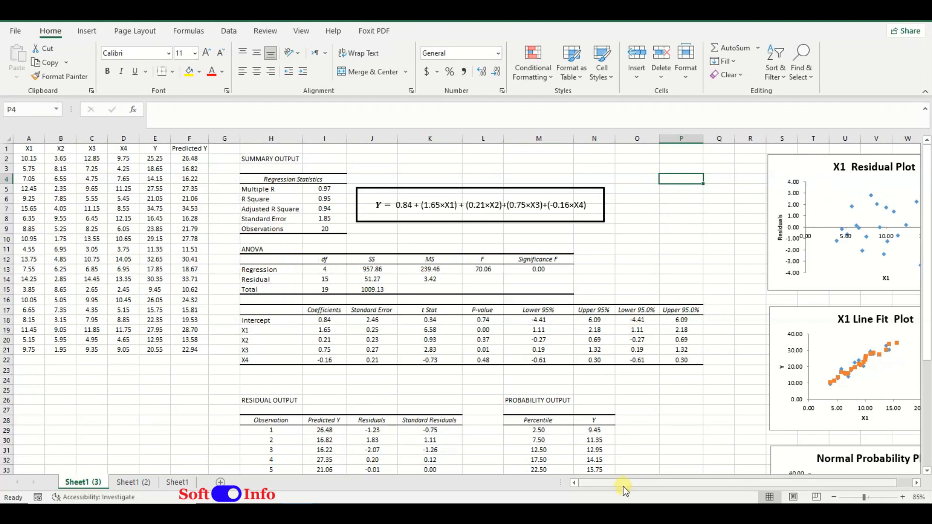
pyautogui.moveTo(619, 482); pyautogui.dragTo(662, 481)
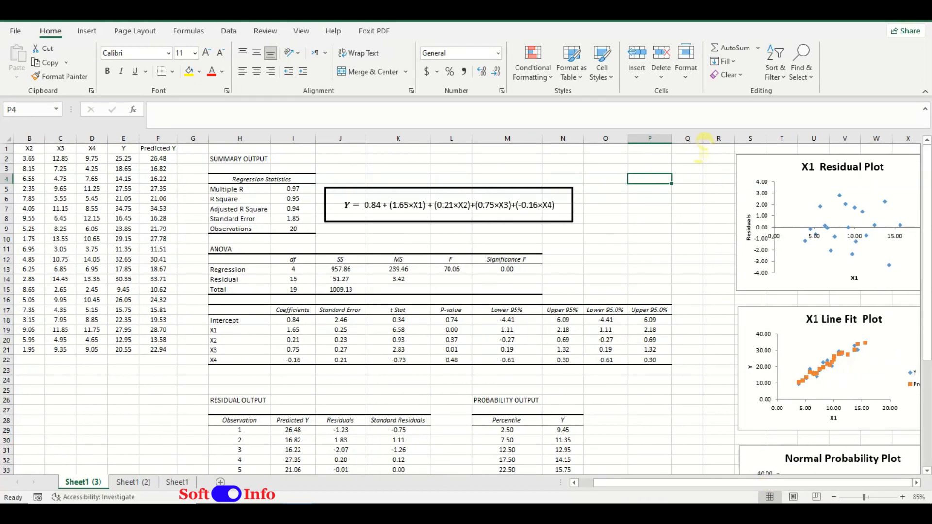
pyautogui.press('Right')
pyautogui.press('Right')
pyautogui.press('Right')
pyautogui.press('Right')
pyautogui.press('Right')
pyautogui.press('Right')
pyautogui.press('Right')
pyautogui.press('Right')
pyautogui.press('Right')
pyautogui.press('Right')
pyautogui.press('Right')
pyautogui.press('Right')
pyautogui.press('Right')
pyautogui.press('Right')
pyautogui.press('Right')
pyautogui.press('Right')
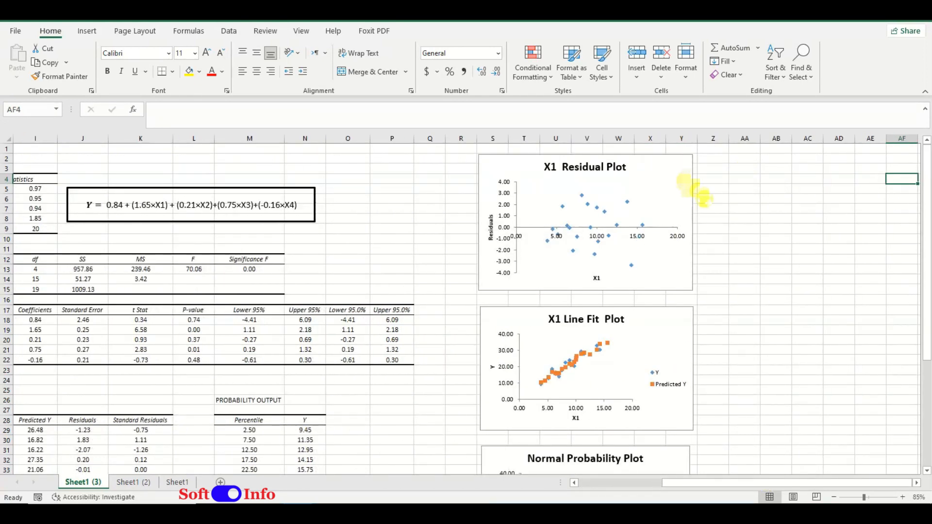
# Step: Enlarge the X1 Residual Plot slightly by extending its lower-right corner
pyautogui.scroll(1, 697, 261)
pyautogui.scroll(1, 694, 267)
pyautogui.scroll(1, 537, 265)
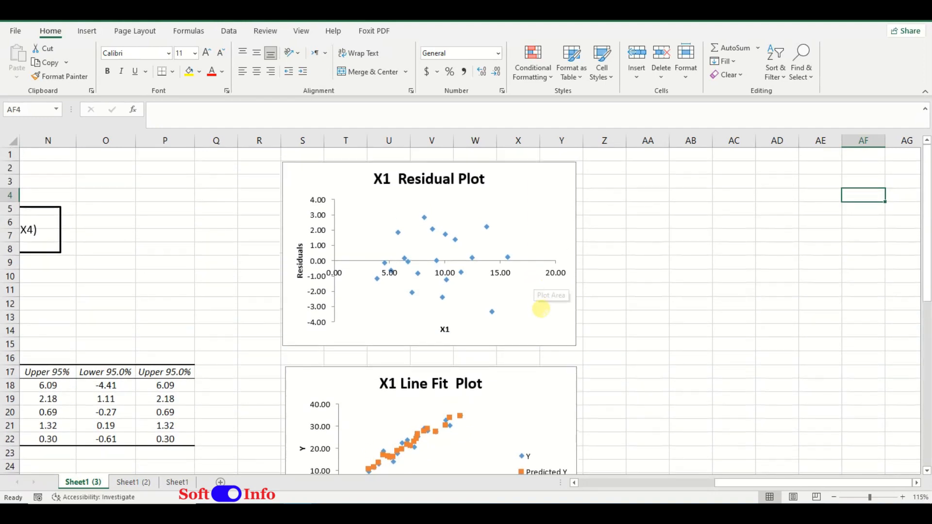
pyautogui.click(565, 335)
pyautogui.moveTo(575, 345); pyautogui.dragTo(579, 355)
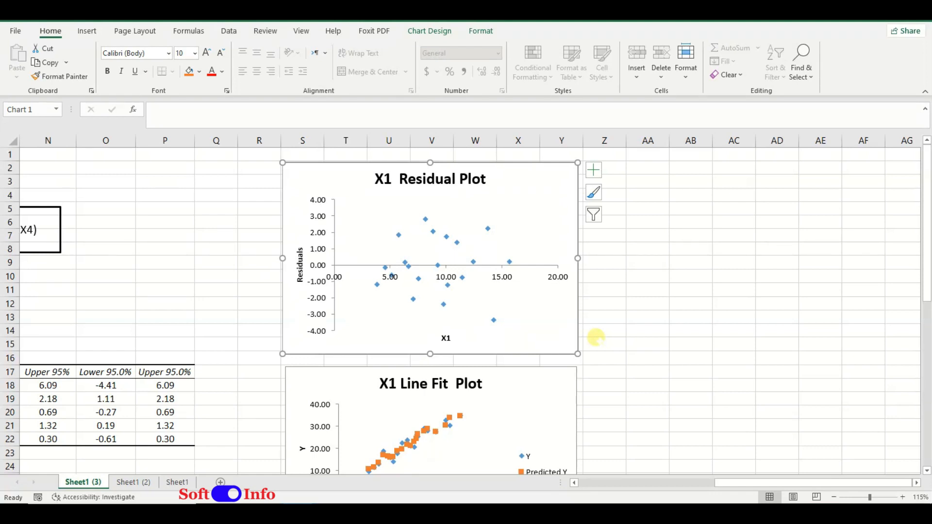
# Step: Make the horizontal axis of the X1 Residual Plot cross the vertical axis at axis value -4
pyautogui.click(321, 266)
pyautogui.rightClick(322, 266)
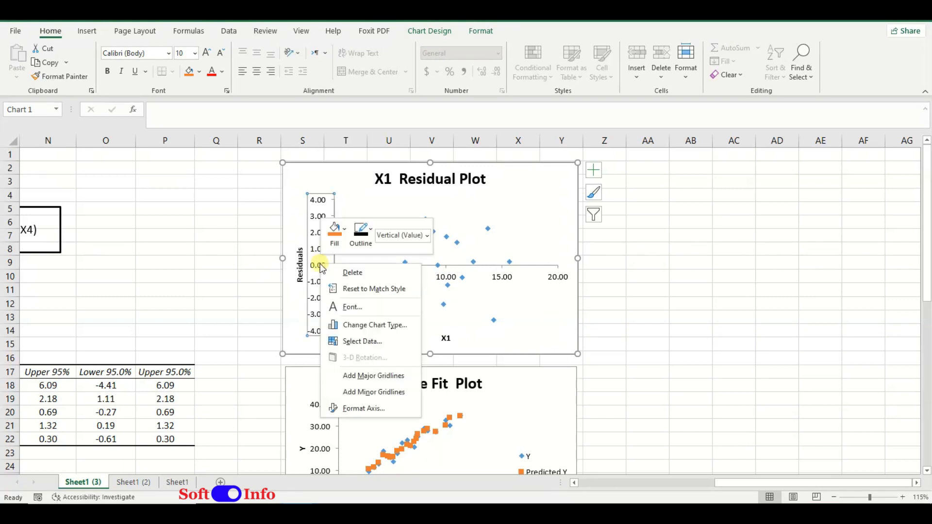
pyautogui.click(356, 409)
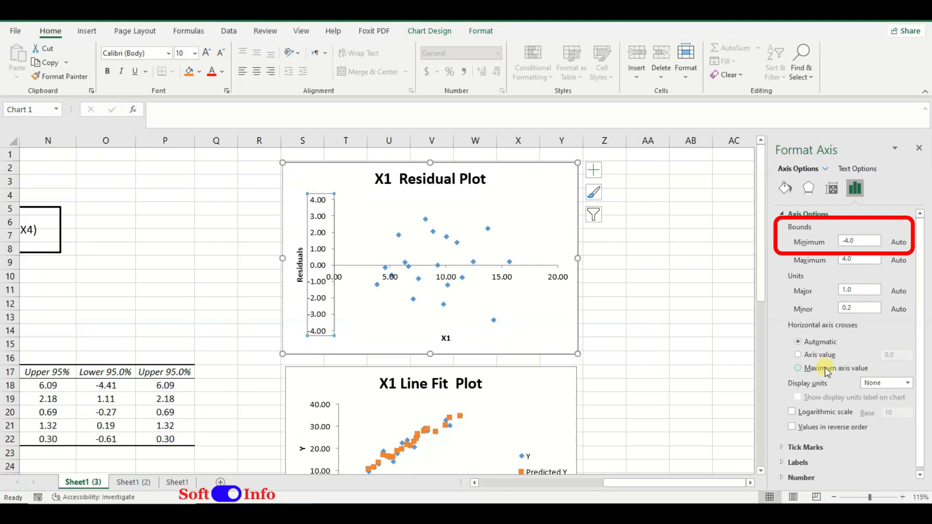
pyautogui.click(827, 356)
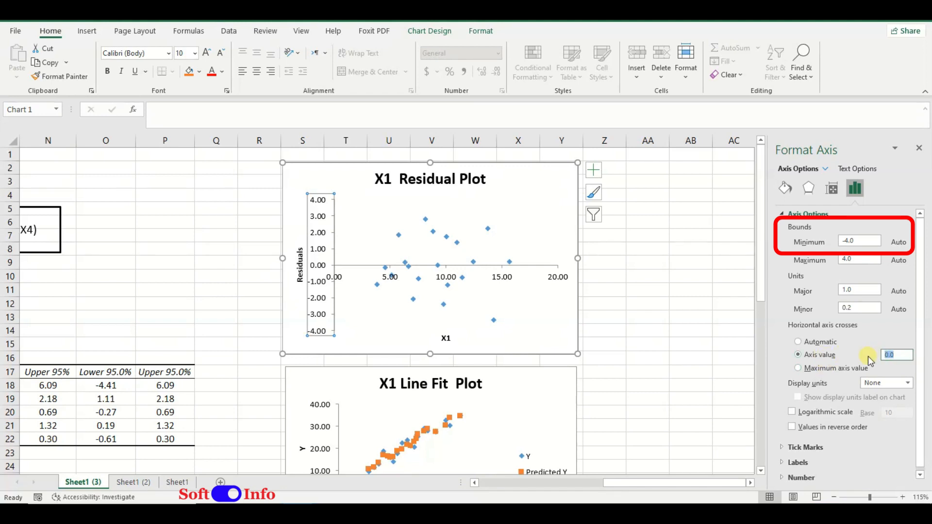
pyautogui.write('-4')
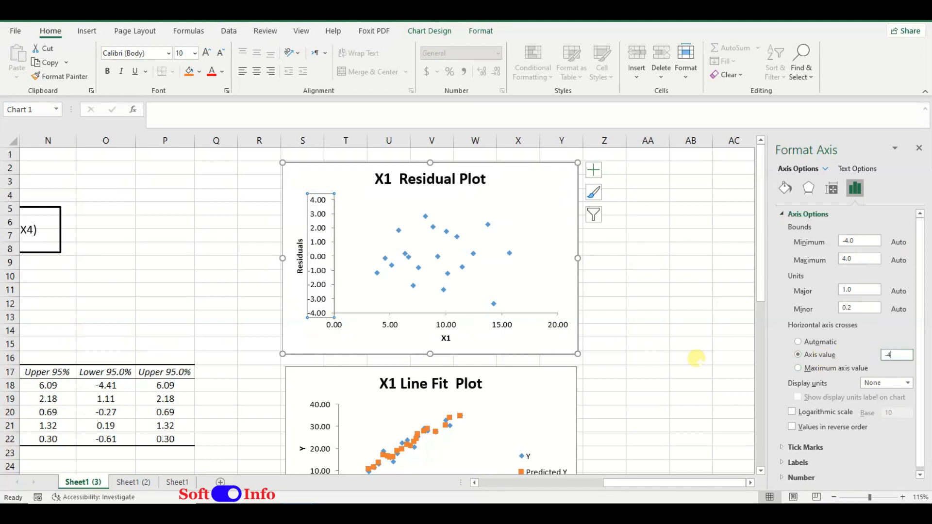
pyautogui.scroll(-4, 611, 364)
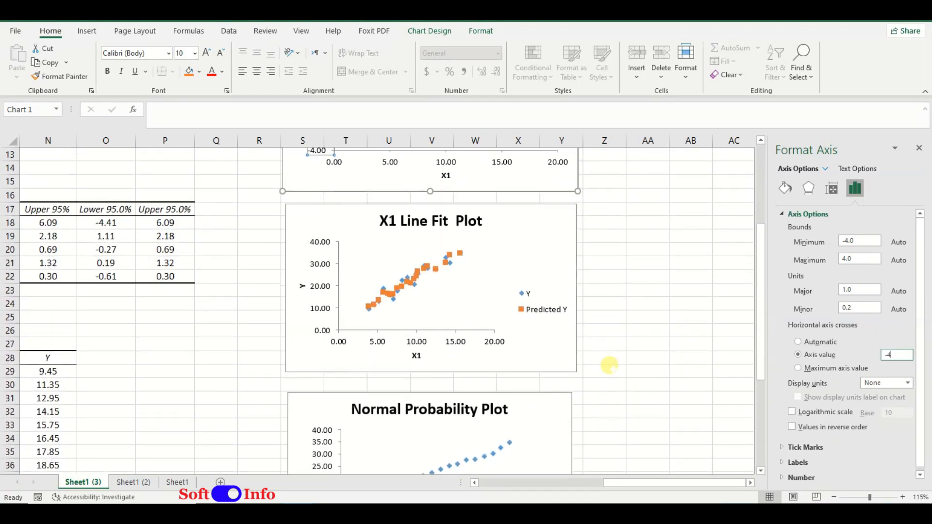
pyautogui.click(617, 347)
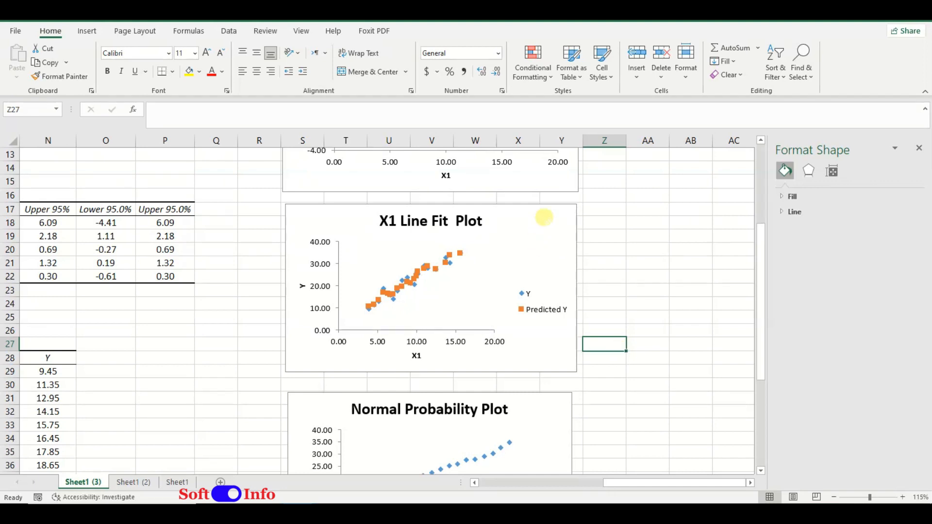
# Step: Set the X1 Line Fit Plot's legend position to Bottom and move the legend into the upper-left part of the plot area
pyautogui.click(541, 215)
pyautogui.click(592, 212)
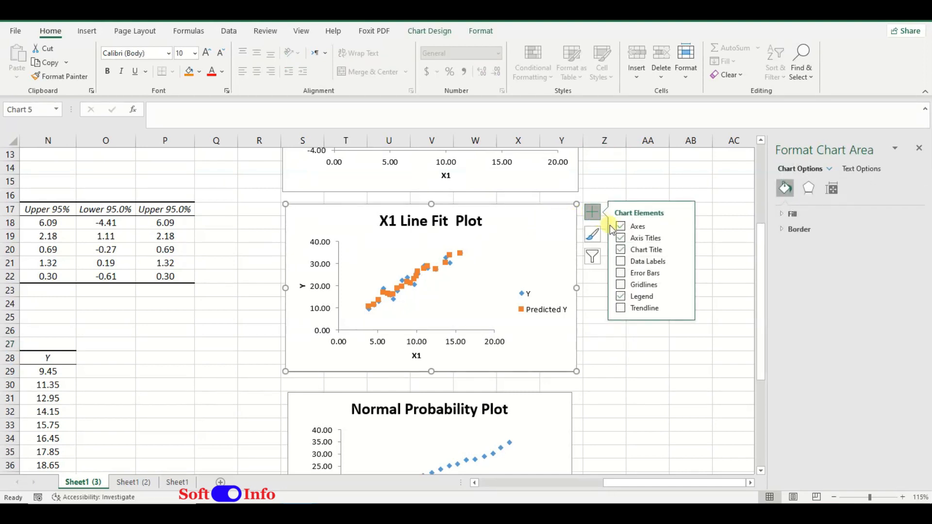
pyautogui.moveTo(685, 300)
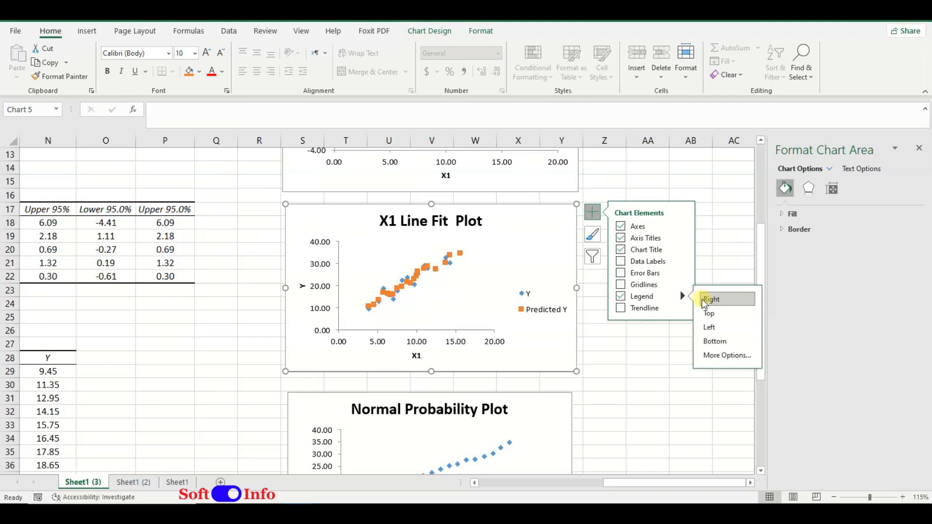
pyautogui.click(717, 342)
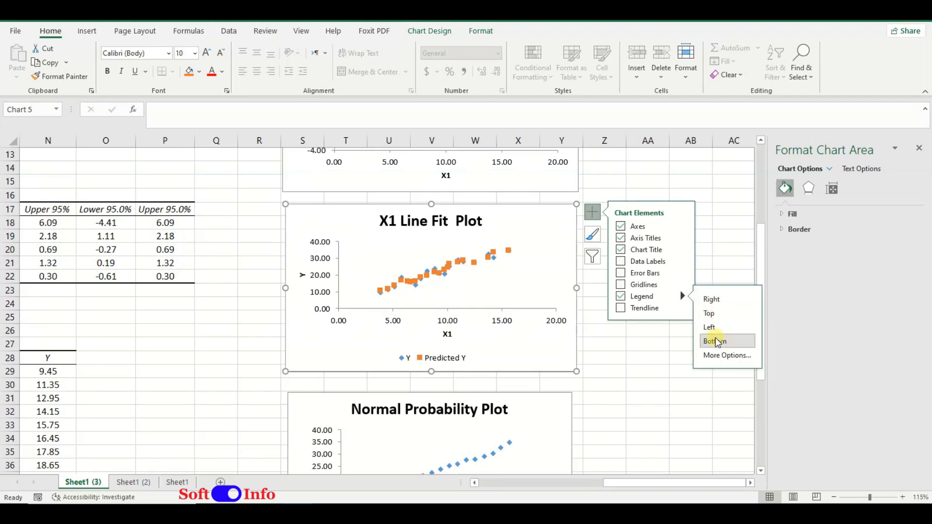
pyautogui.click(430, 358)
pyautogui.moveTo(444, 353); pyautogui.dragTo(399, 246)
pyautogui.click(473, 312)
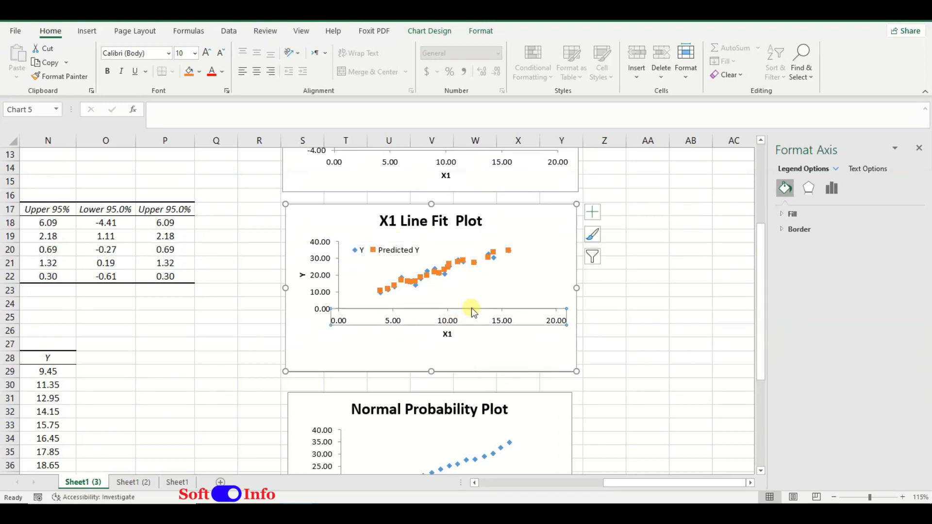
# Step: Stretch the X1 Line Fit Plot and its plot area downward, and move the legend to the plot area's lower-right corner
pyautogui.click(464, 292)
pyautogui.moveTo(449, 309); pyautogui.dragTo(430, 384)
pyautogui.scroll(-2, 442, 332)
pyautogui.scroll(2, 441, 331)
pyautogui.click(415, 251)
pyautogui.moveTo(415, 251); pyautogui.dragTo(595, 333)
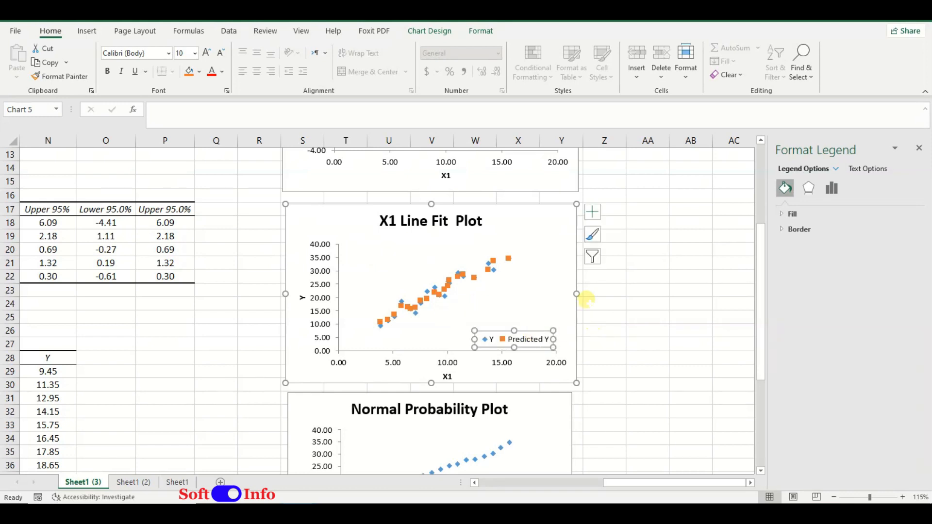
# Step: Add a linear trendline to the X1 Line Fit Plot based on the Predicted Y series
pyautogui.click(593, 212)
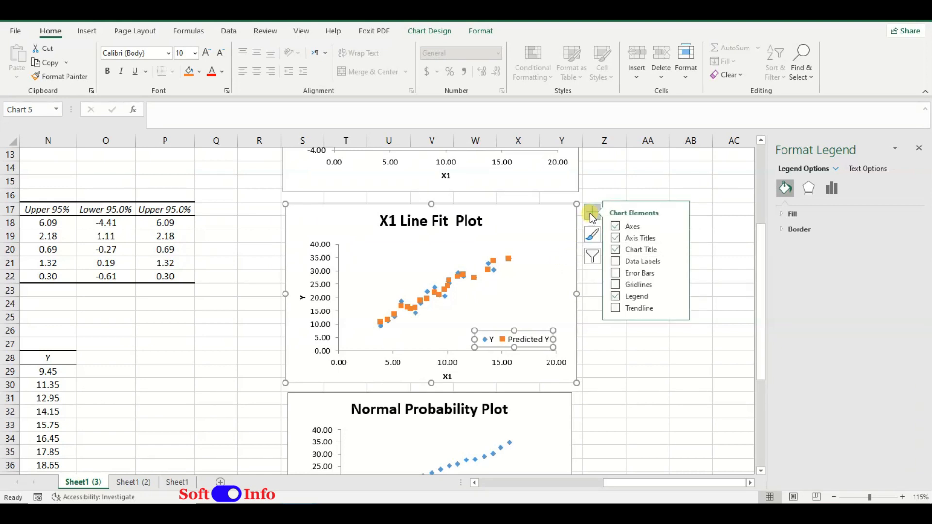
pyautogui.click(625, 309)
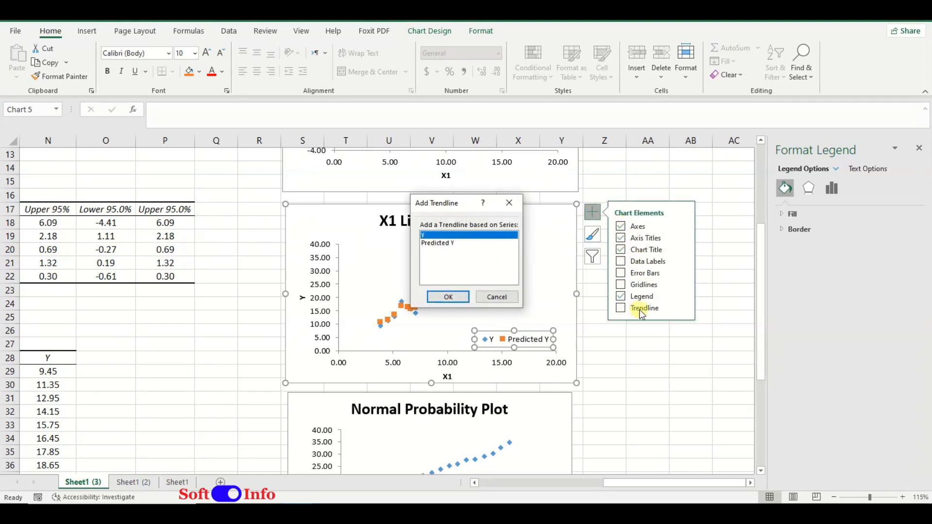
pyautogui.click(439, 243)
pyautogui.click(448, 297)
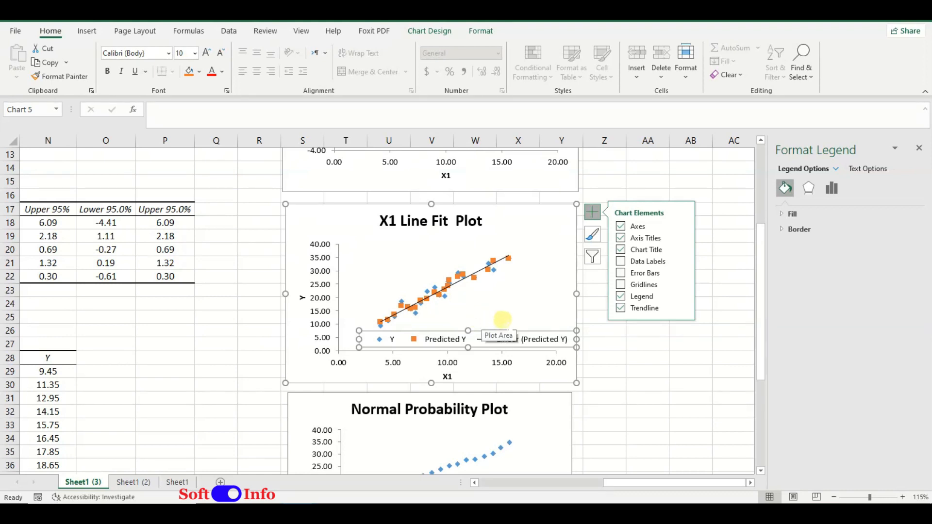
# Step: Display the trendline's equation on the X1 Line Fit Plot and place it in the upper-left part of the plot area
pyautogui.click(842, 190)
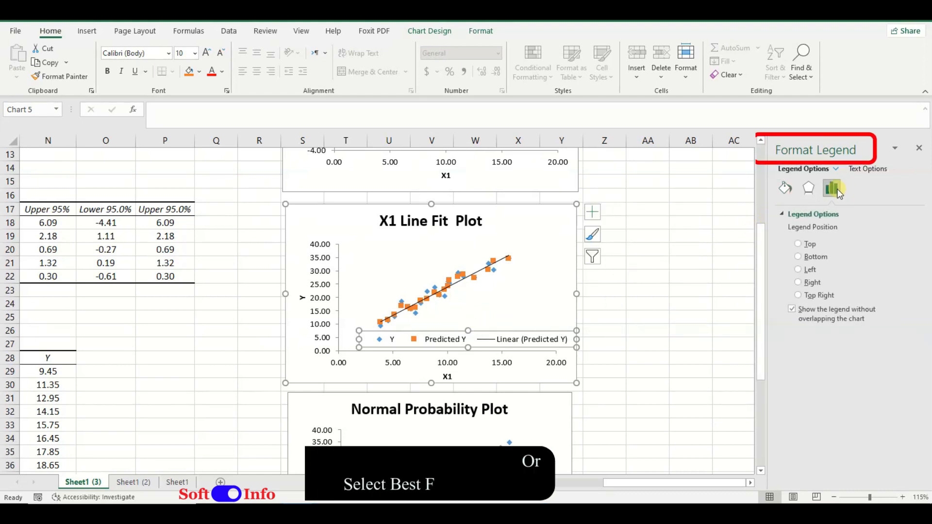
pyautogui.click(485, 267)
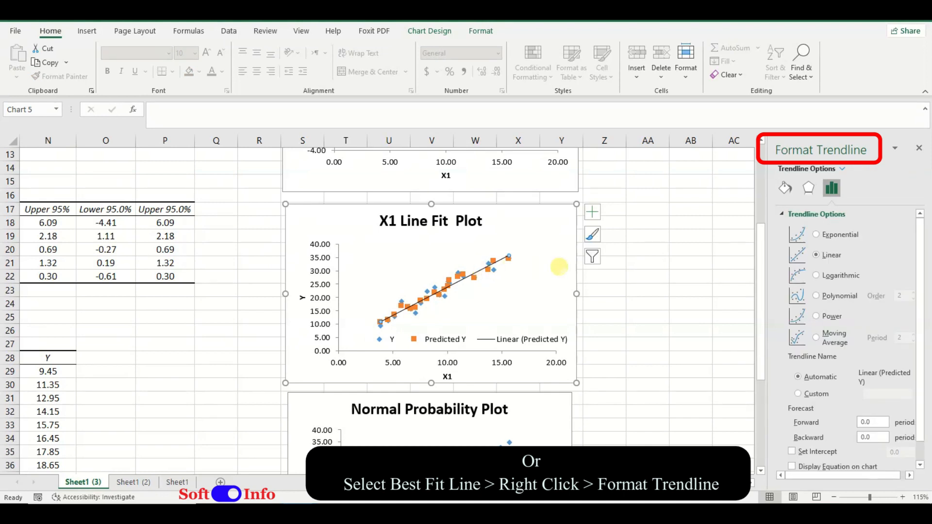
pyautogui.scroll(-1, 835, 340)
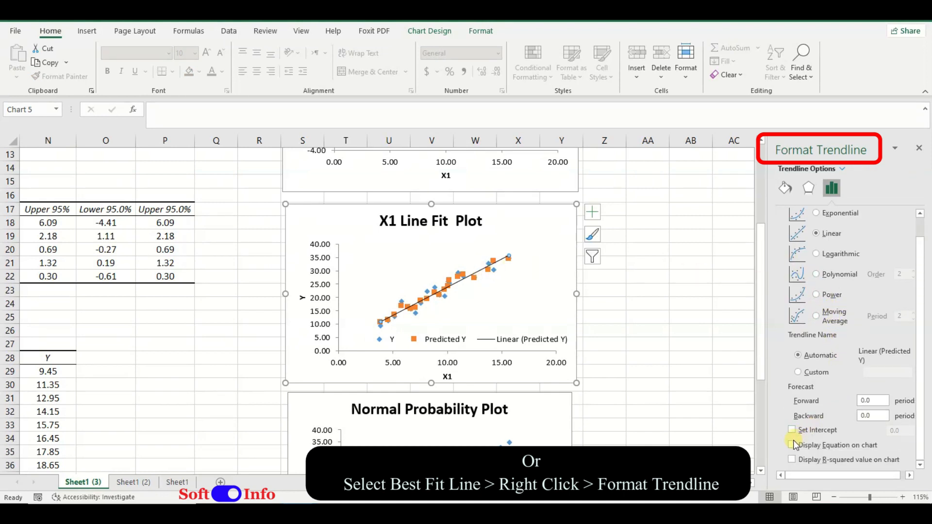
pyautogui.click(792, 445)
pyautogui.moveTo(461, 248); pyautogui.dragTo(377, 246)
pyautogui.click(642, 305)
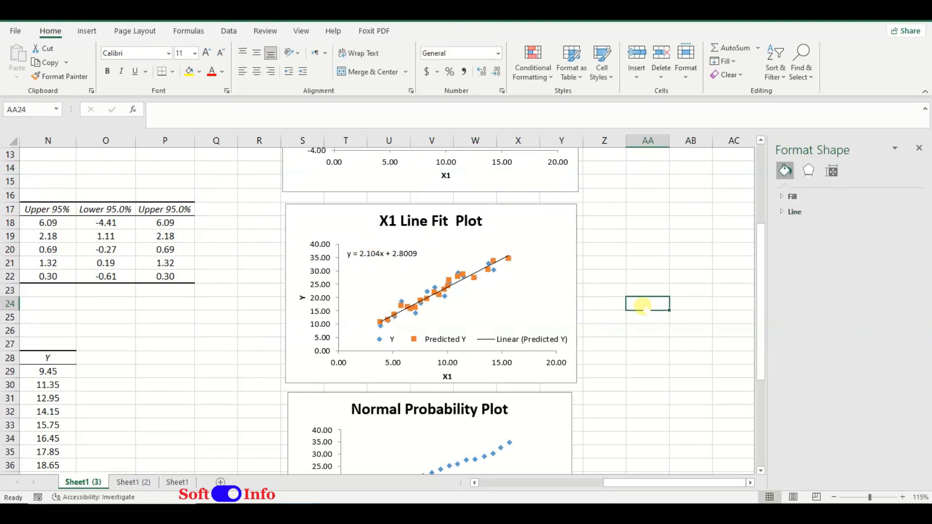
# Step: Set the X1 Line Fit Plot's legend position back to Bottom
pyautogui.scroll(-4, 581, 327)
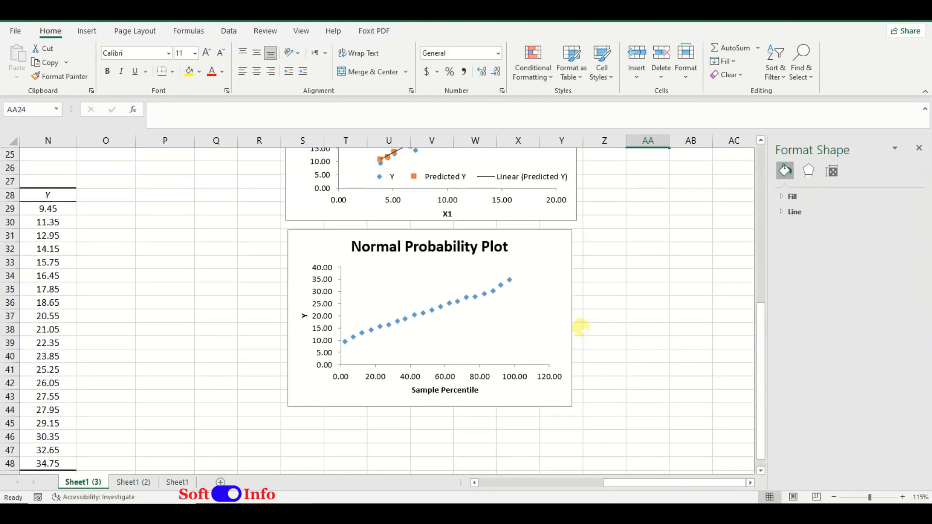
pyautogui.scroll(2, 581, 327)
pyautogui.click(485, 257)
pyautogui.click(592, 156)
pyautogui.click(683, 240)
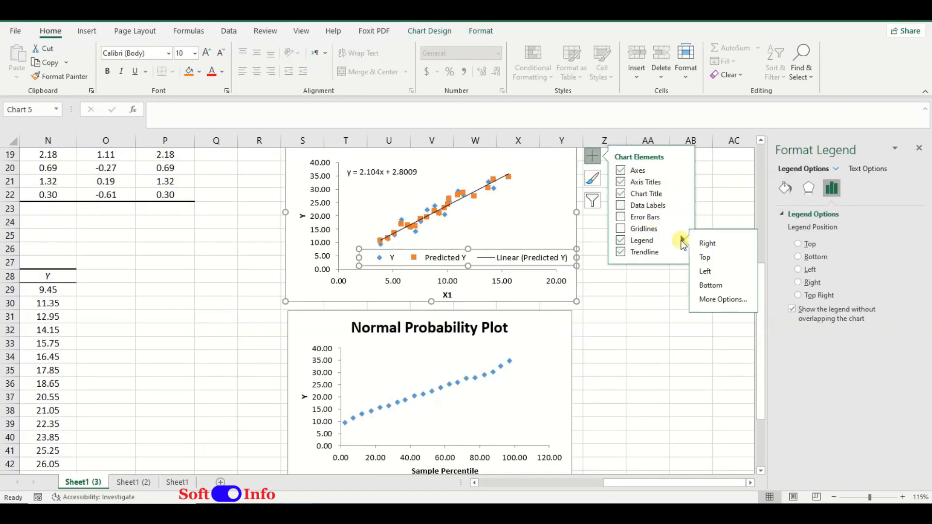
pyautogui.click(711, 285)
# Step: Extend the X1 Line Fit Plot's height so the legend fits beneath the X1 axis title without overlapping
pyautogui.scroll(2, 649, 321)
pyautogui.click(512, 351)
pyautogui.click(442, 342)
pyautogui.moveTo(448, 351); pyautogui.dragTo(448, 342)
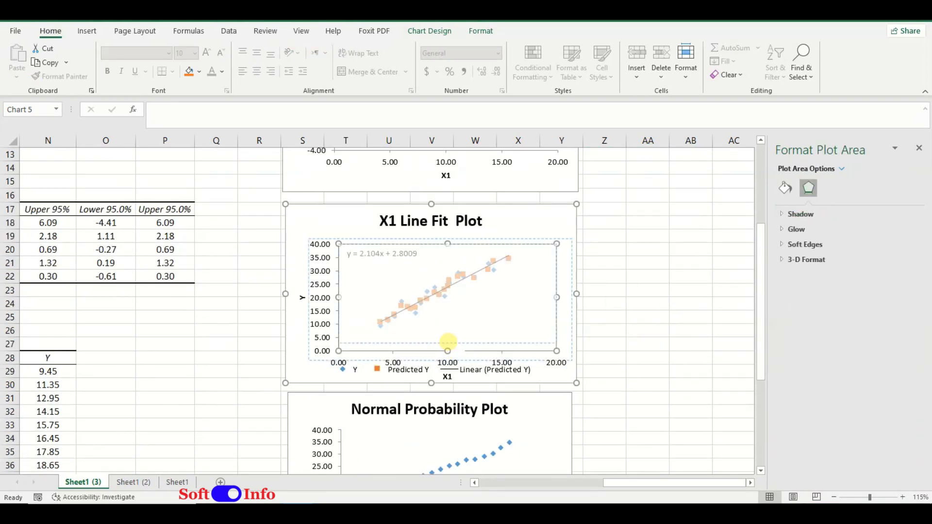
pyautogui.scroll(-5, 427, 402)
pyautogui.click(520, 349)
# Step: Move the Normal Probability Plot down so it clears the lower edge of the X1 Line Fit Plot
pyautogui.scroll(3, 520, 349)
pyautogui.click(538, 372)
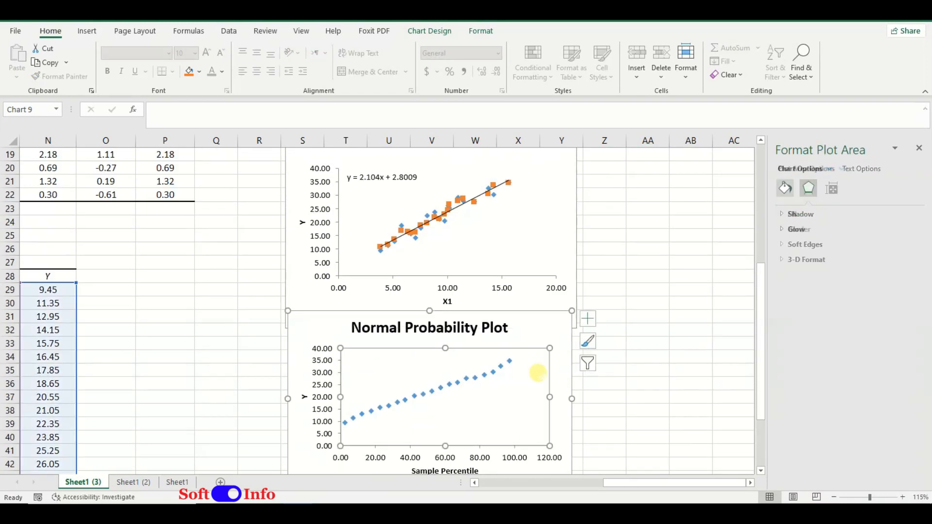
pyautogui.moveTo(563, 330); pyautogui.dragTo(563, 368)
pyautogui.scroll(1, 624, 373)
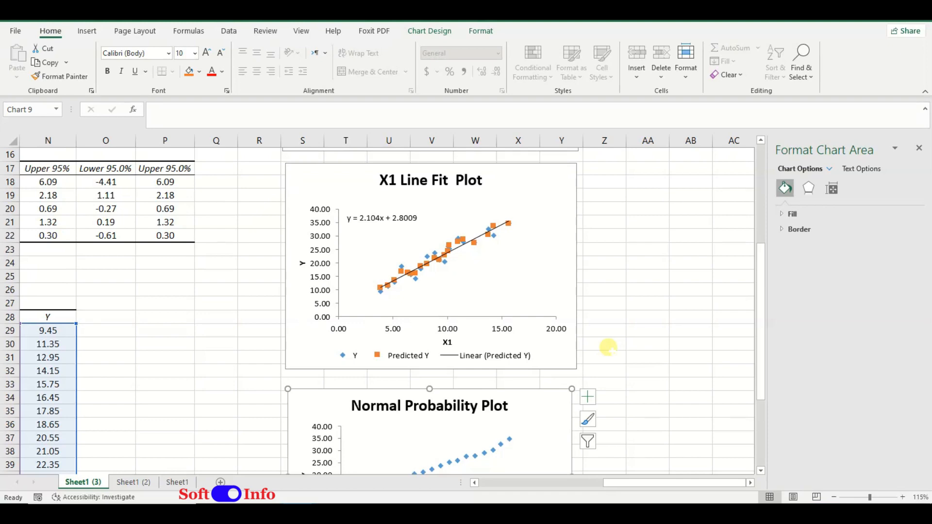
pyautogui.scroll(-4, 608, 347)
pyautogui.click(635, 342)
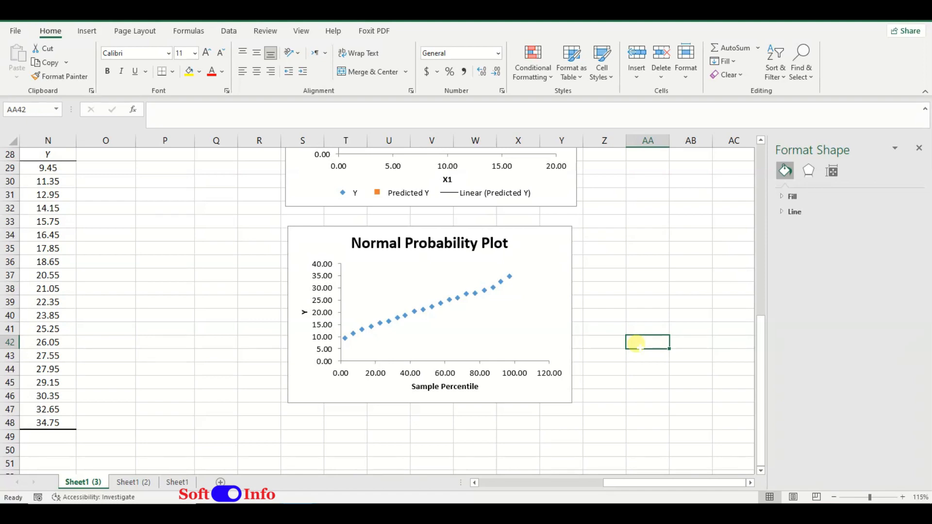
# Step: Close the formatting pane and examine the series and source ranges of the residual, line fit and normal probability plots
pyautogui.scroll(8, 505, 322)
pyautogui.click(409, 256)
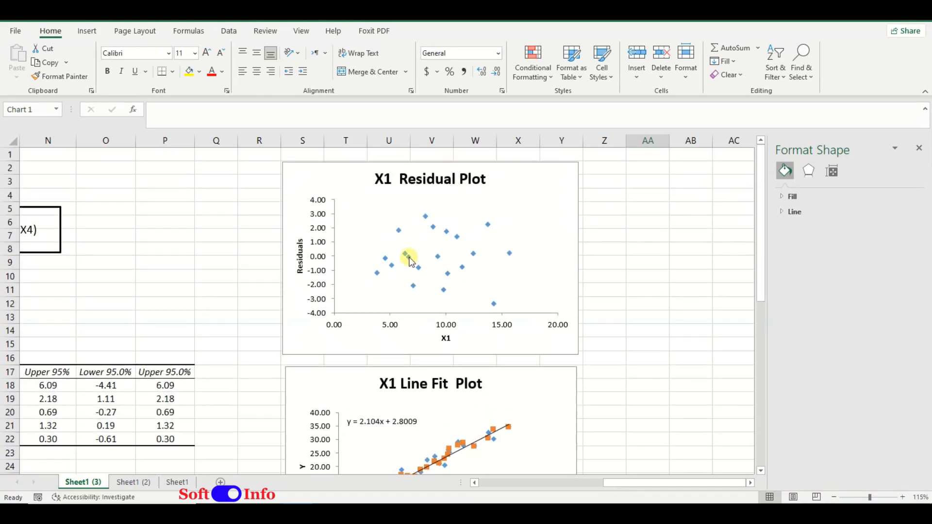
pyautogui.scroll(-3, 466, 271)
pyautogui.click(919, 147)
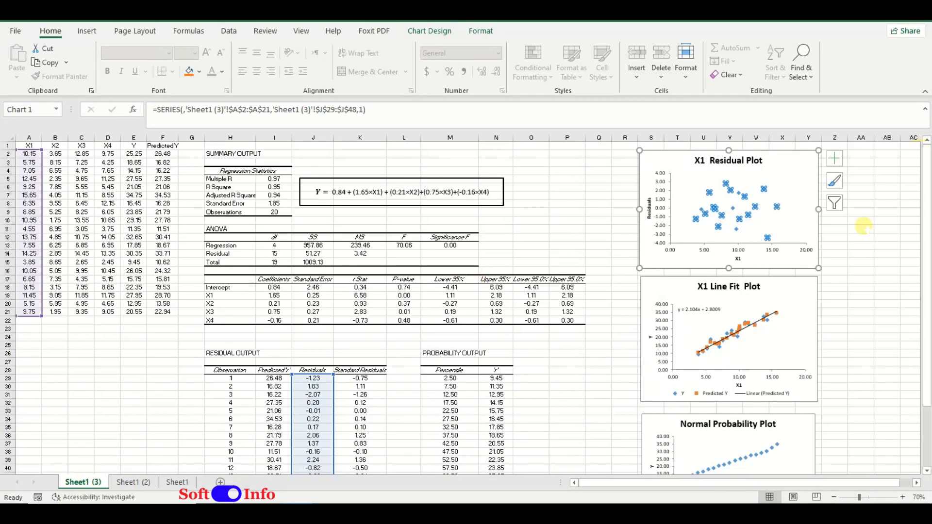
pyautogui.click(735, 326)
pyautogui.click(737, 333)
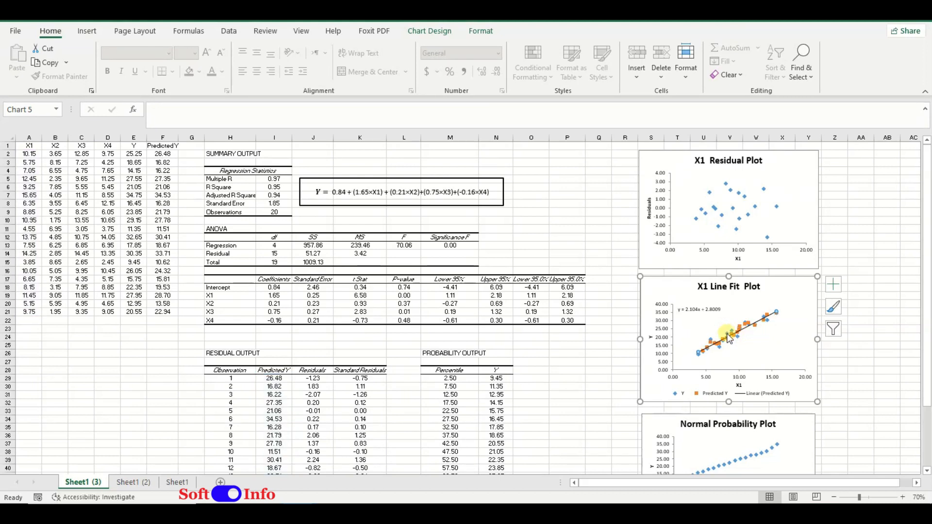
pyautogui.click(727, 334)
pyautogui.click(723, 464)
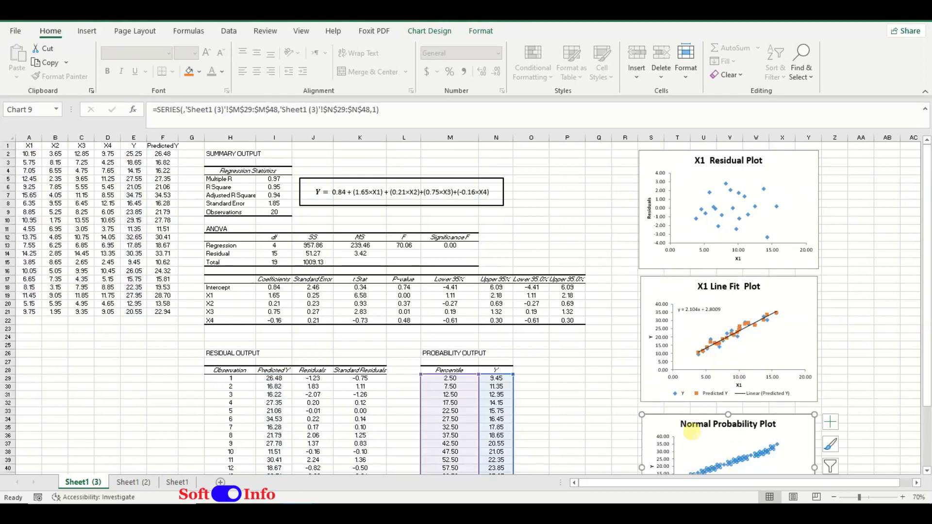
pyautogui.click(626, 370)
pyautogui.scroll(3, 534, 359)
pyautogui.scroll(2, 551, 383)
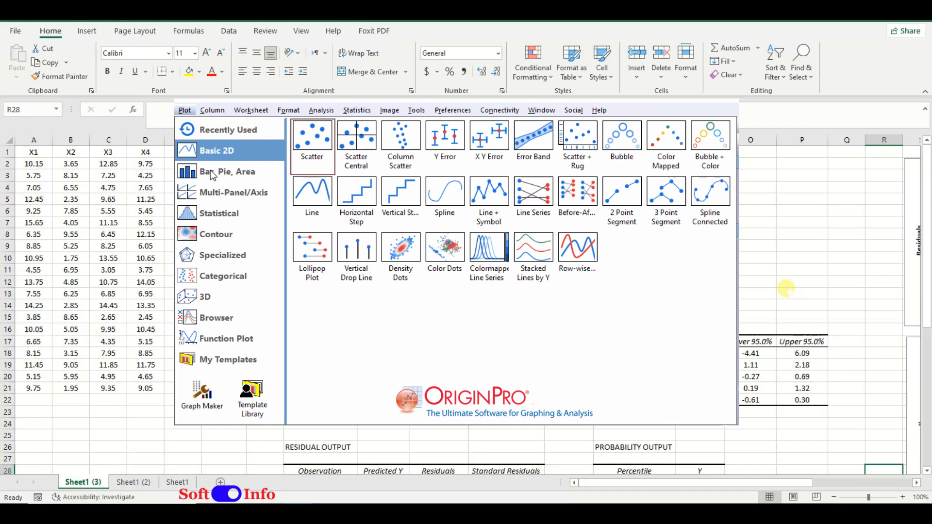
pyautogui.moveTo(211, 170)
pyautogui.moveTo(218, 193)
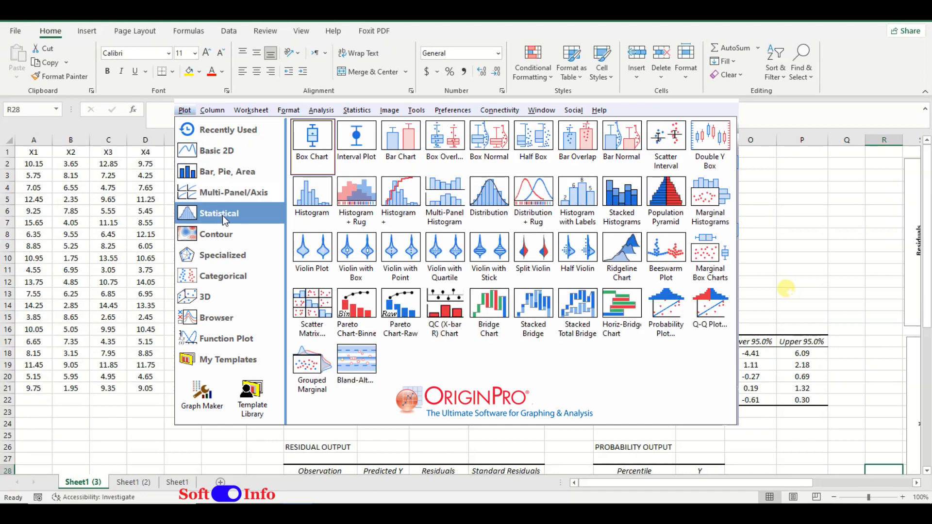
pyautogui.moveTo(225, 238)
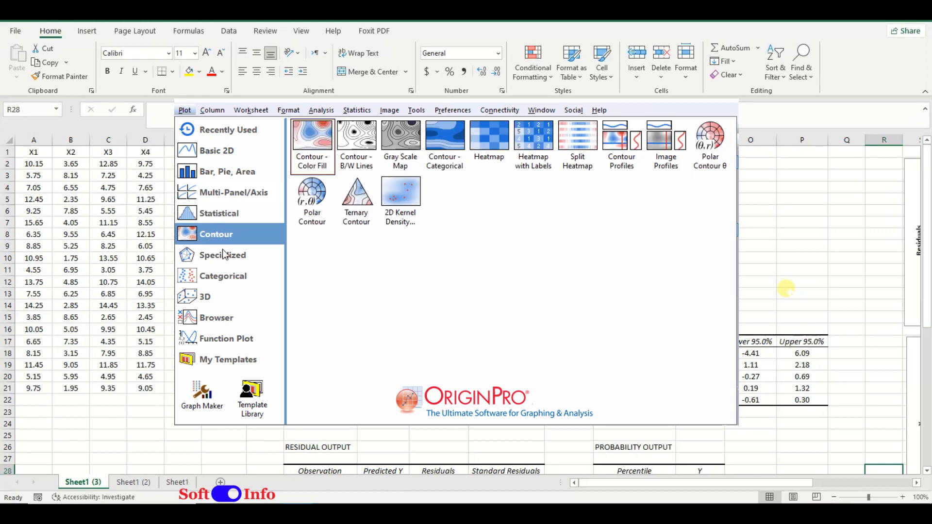
pyautogui.moveTo(224, 258)
pyautogui.moveTo(217, 284)
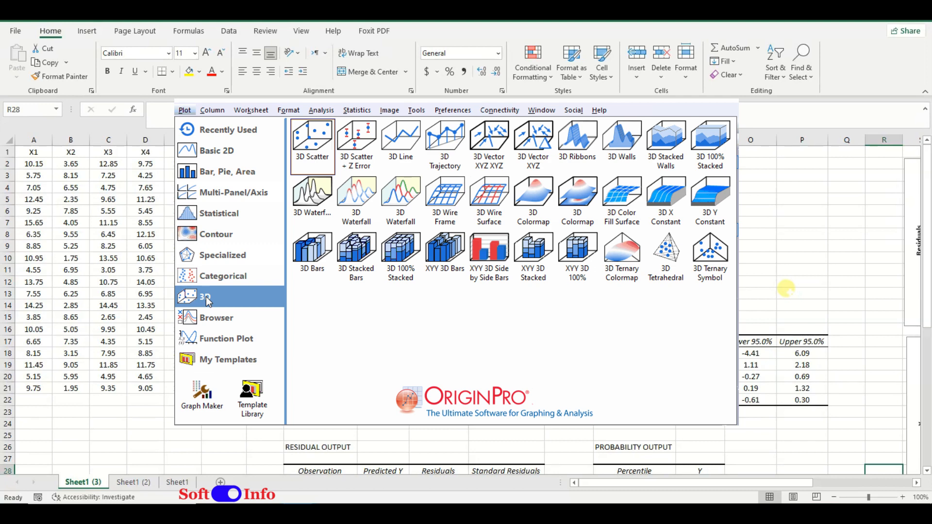
pyautogui.moveTo(220, 324)
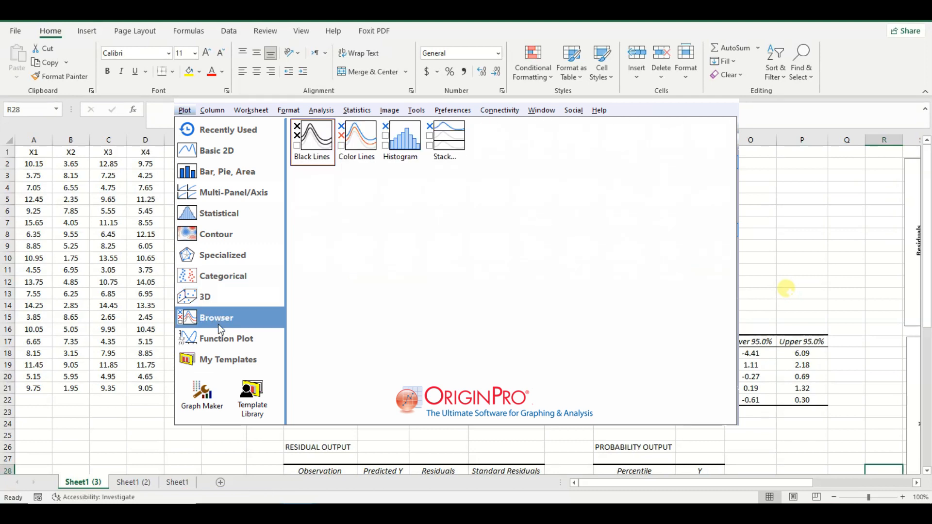